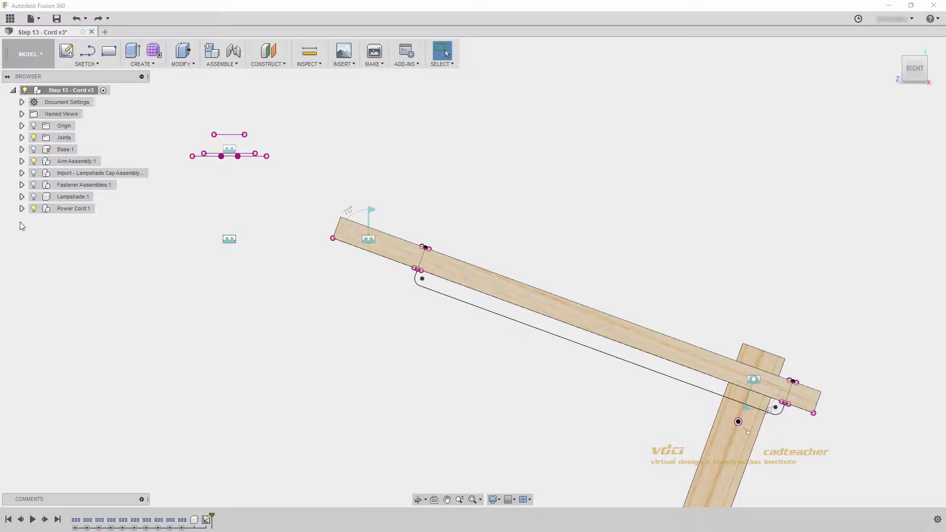
- Activate the Cord component inside Power Cord and open its Sketch1 for editing
click(22, 209)
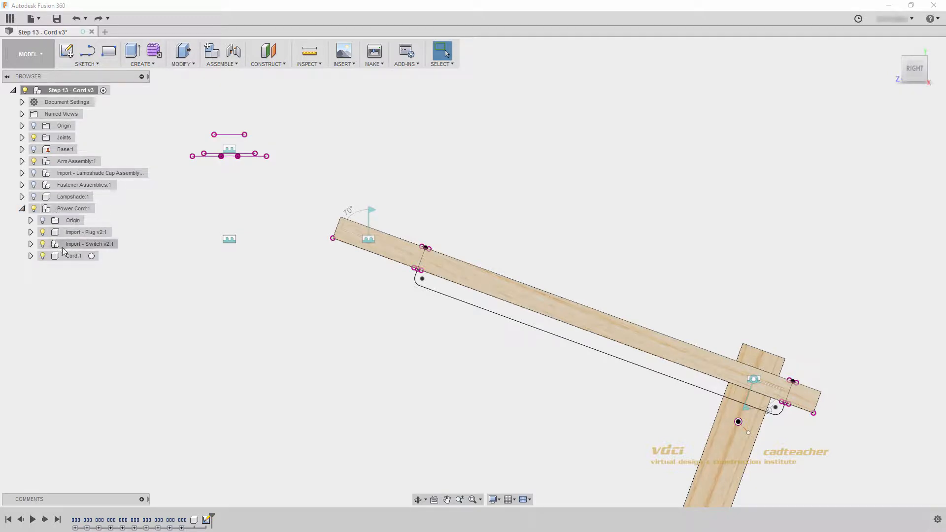
click(94, 256)
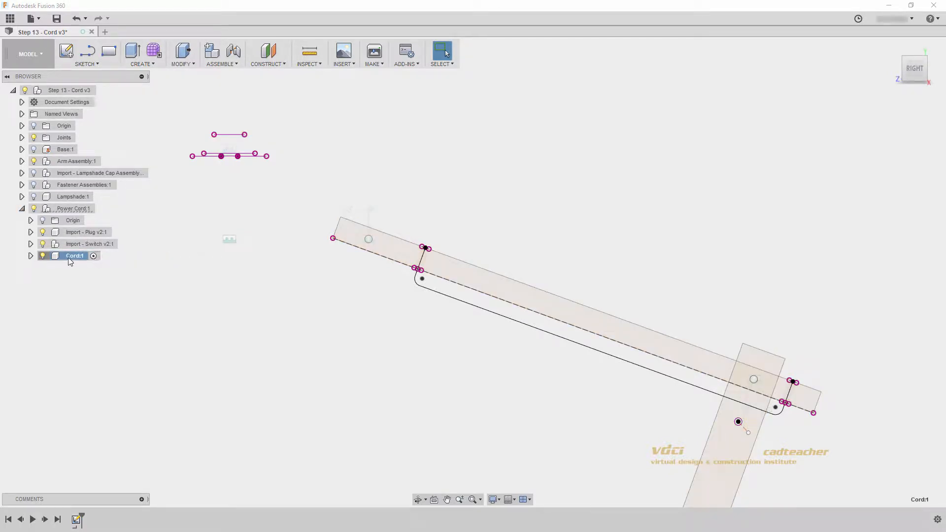
click(31, 256)
click(40, 279)
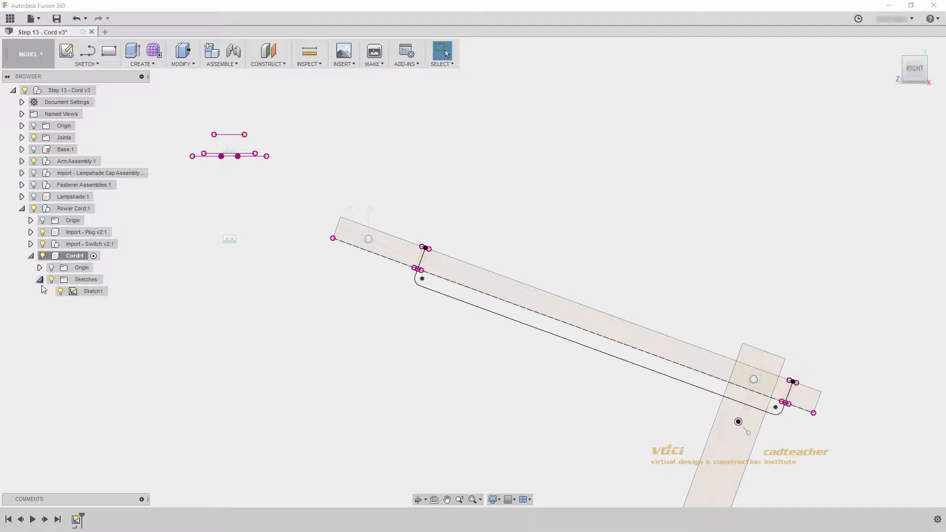
double_click(90, 291)
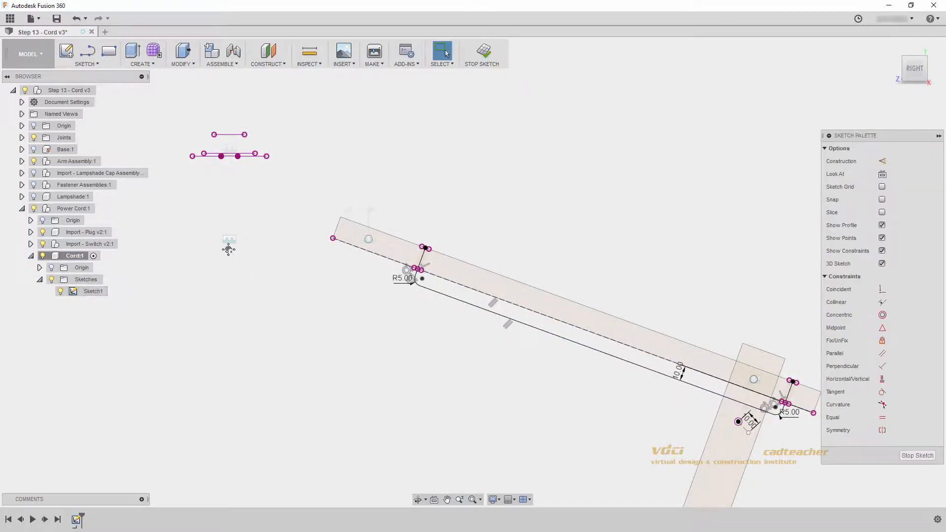
- Draw a spline from the midpoint of the uppermost projected horizontal line to the cord path's top endpoint in the arm's front hole
mouse_move(229, 246)
middle_down()
mouse_move(335, 306)
mouse_move(328, 271)
mouse_move(291, 294)
middle_up()
scroll(333, 296, up, 3)
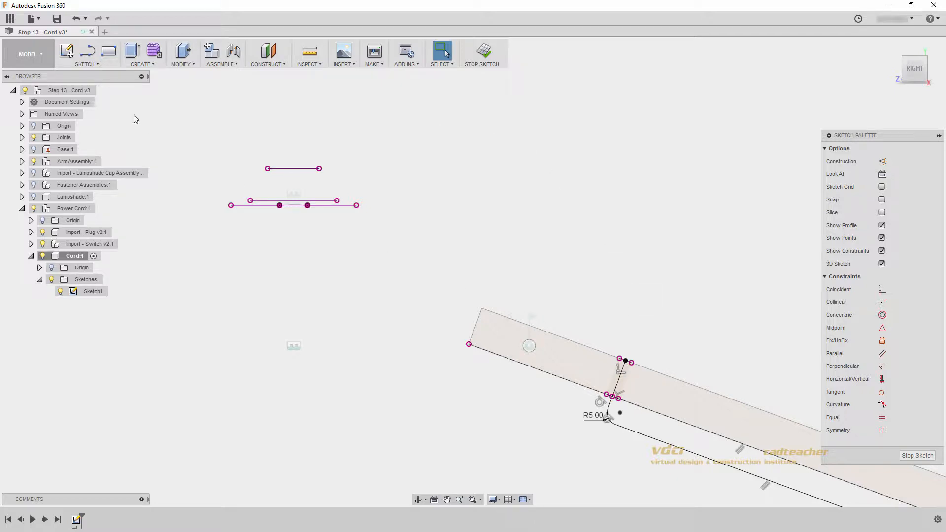
click(96, 64)
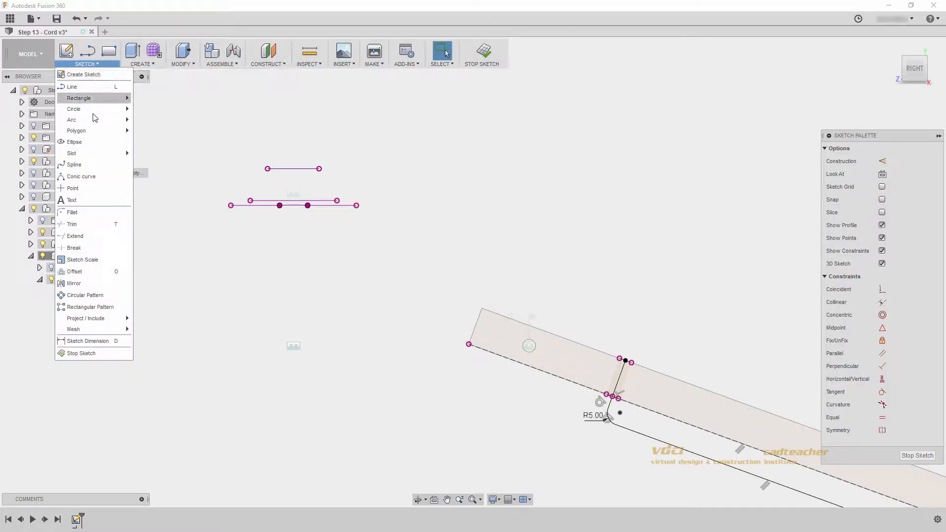
click(88, 165)
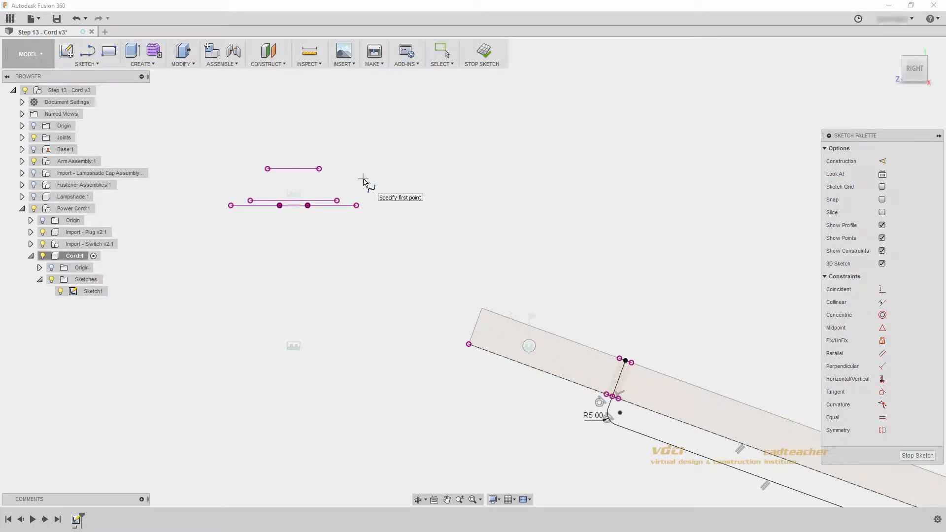
click(293, 168)
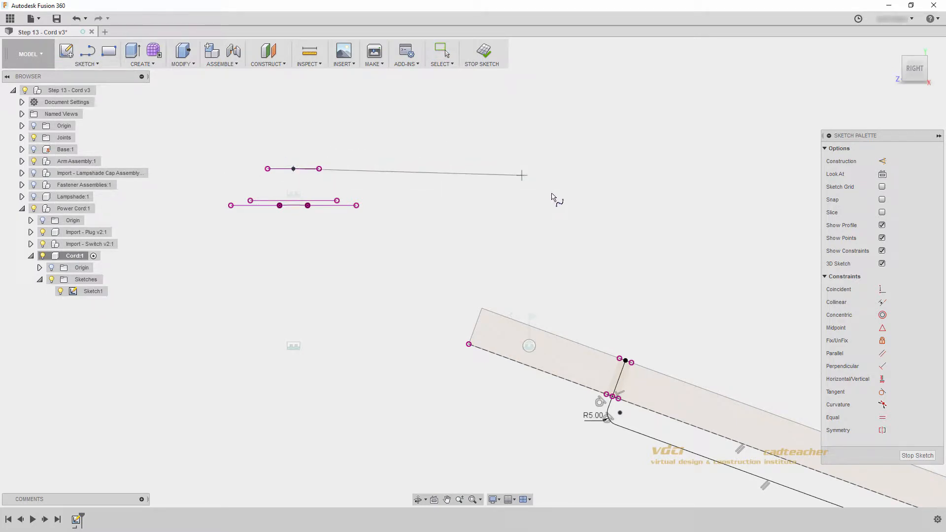
click(626, 361)
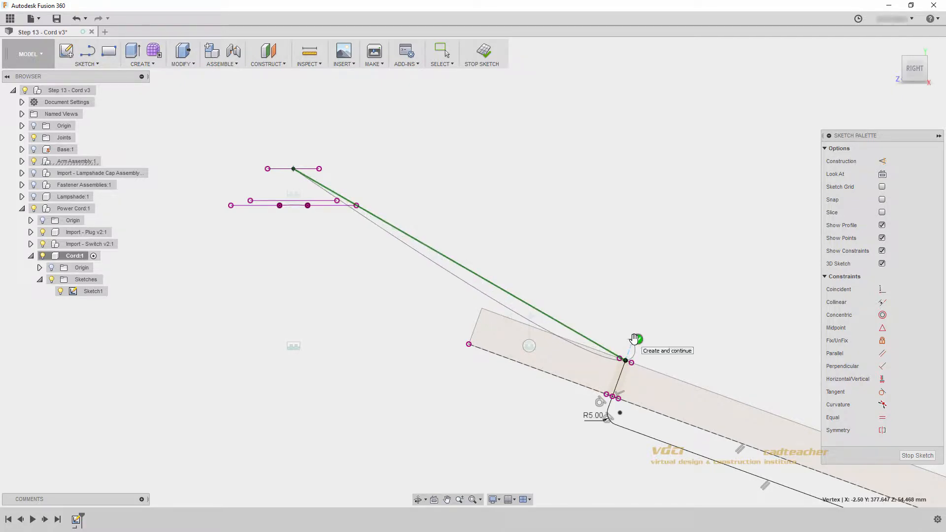
right_click(645, 283)
click(669, 275)
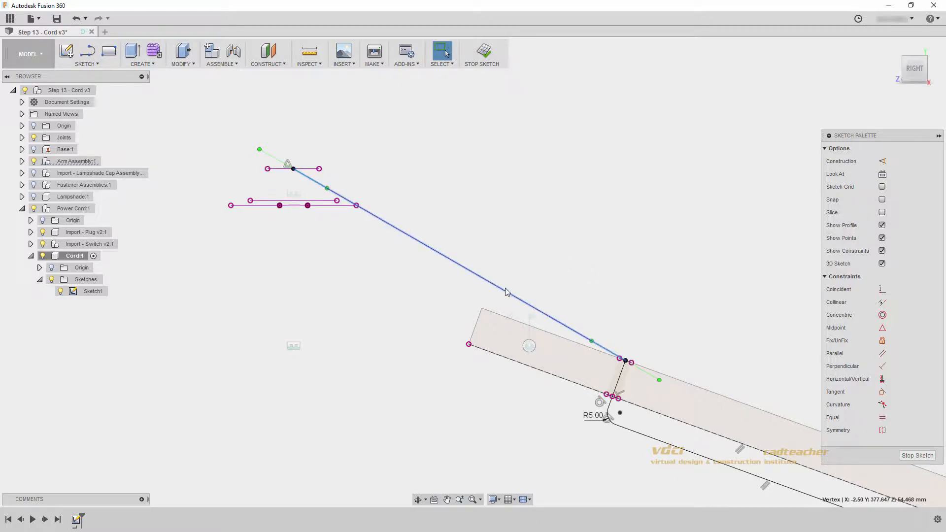
- Reshape the spline into a high arch by rotating the tangent handles at both of its ends
click(437, 252)
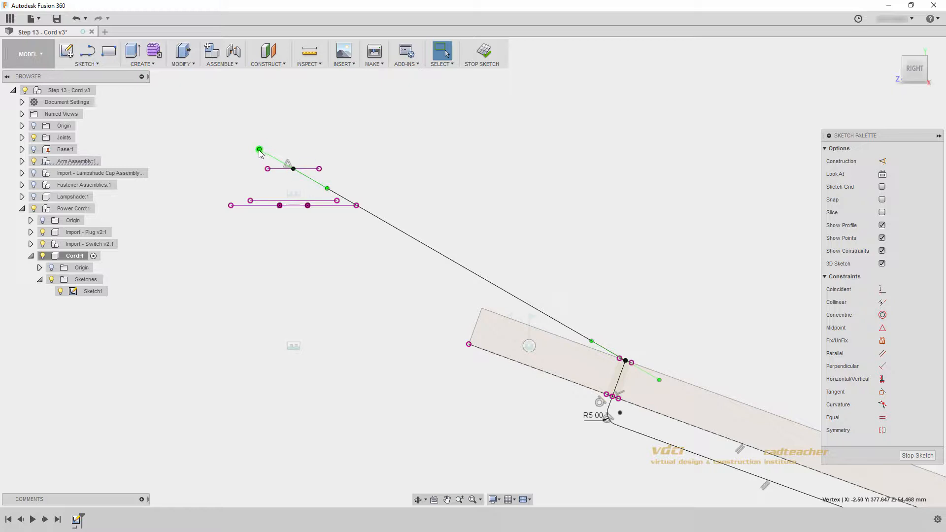
drag(260, 149, 263, 194)
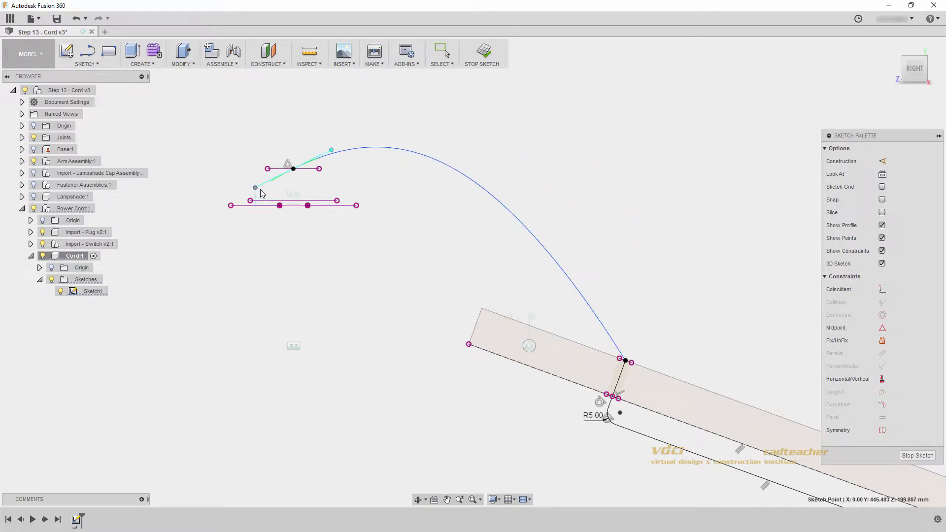
click(625, 361)
drag(650, 402, 629, 450)
scroll(452, 368, down, 2)
middle_drag(453, 362, 458, 342)
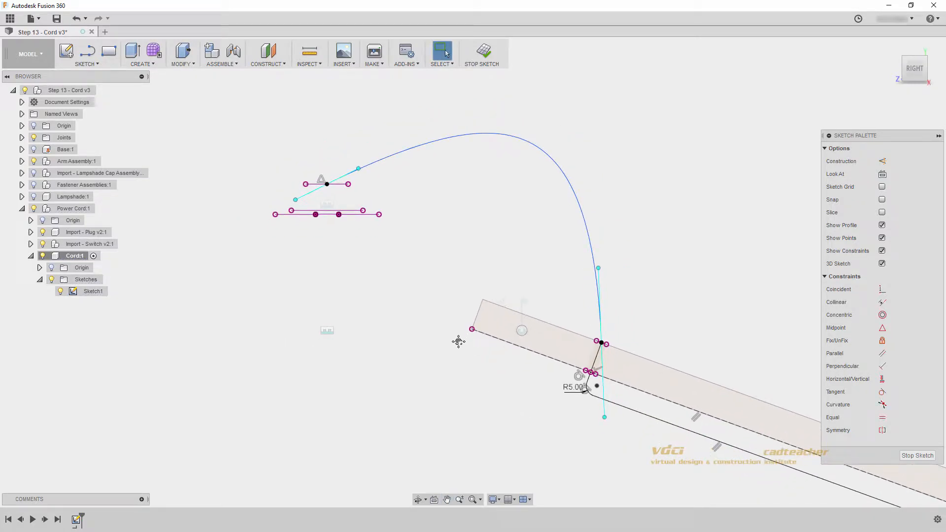
- Make the lower end of the spline's first handle coincident with the short projected arc below and slide it to the arc's middle
scroll(274, 200, up, 5)
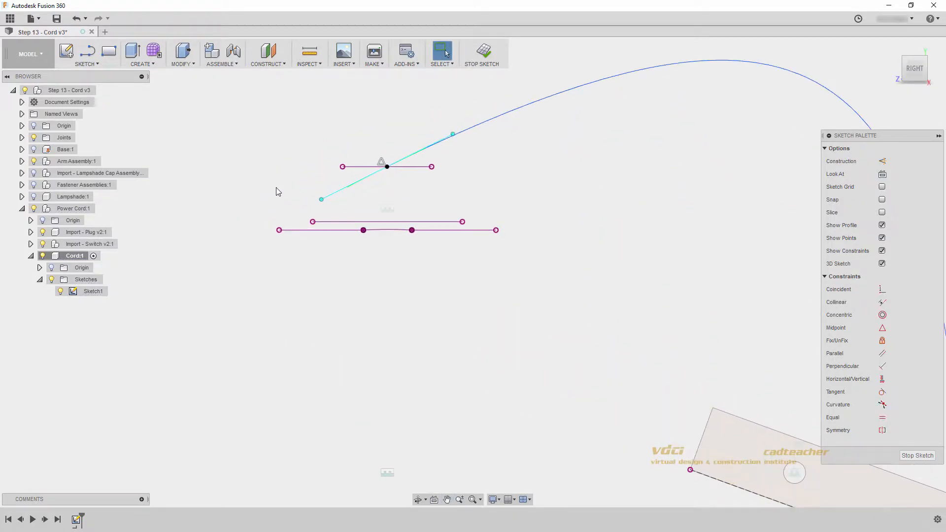
middle_drag(280, 194, 267, 227)
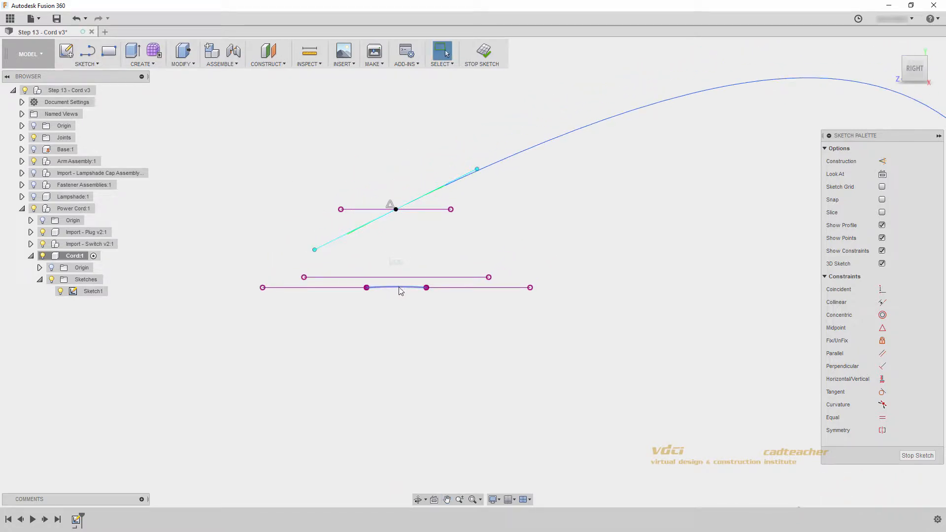
click(442, 334)
click(884, 292)
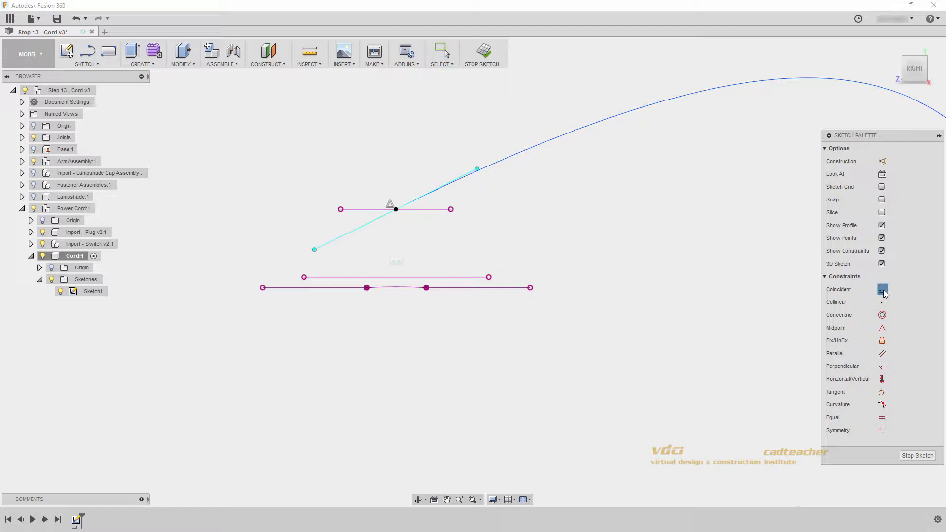
click(314, 249)
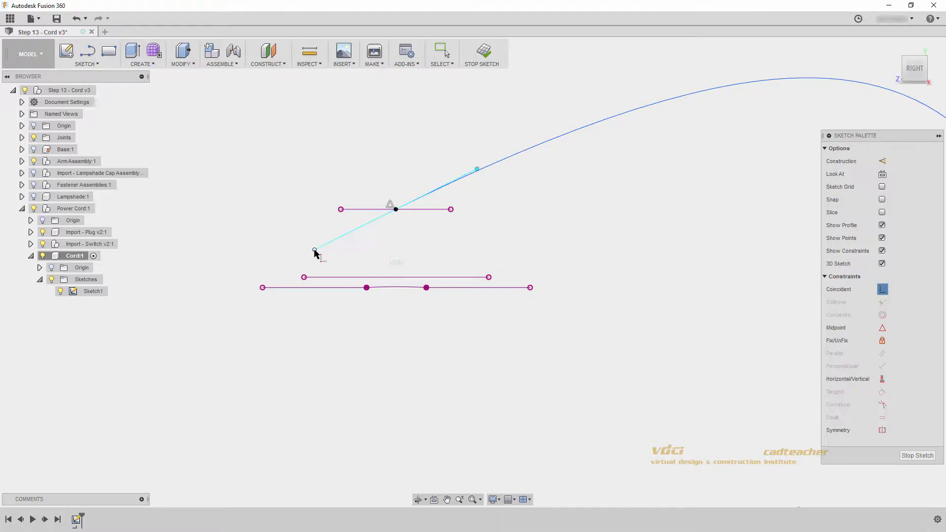
click(412, 288)
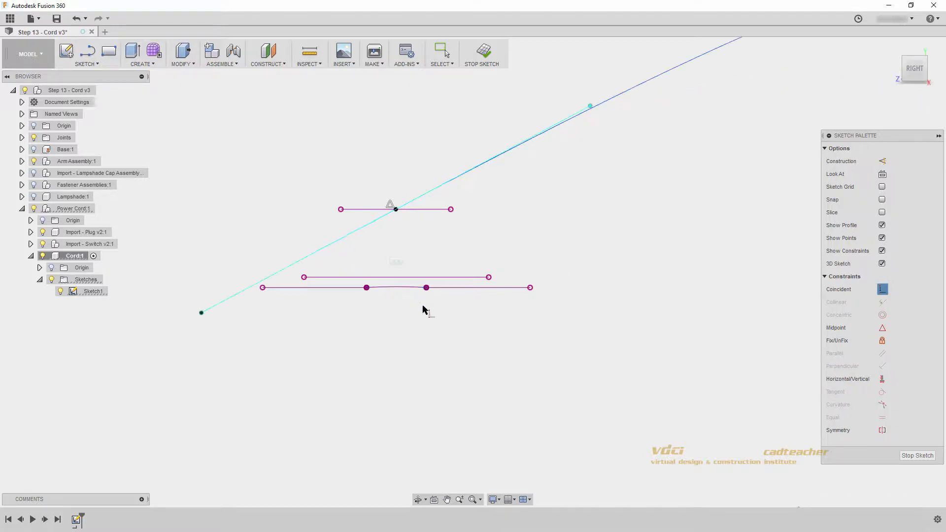
key(Escape)
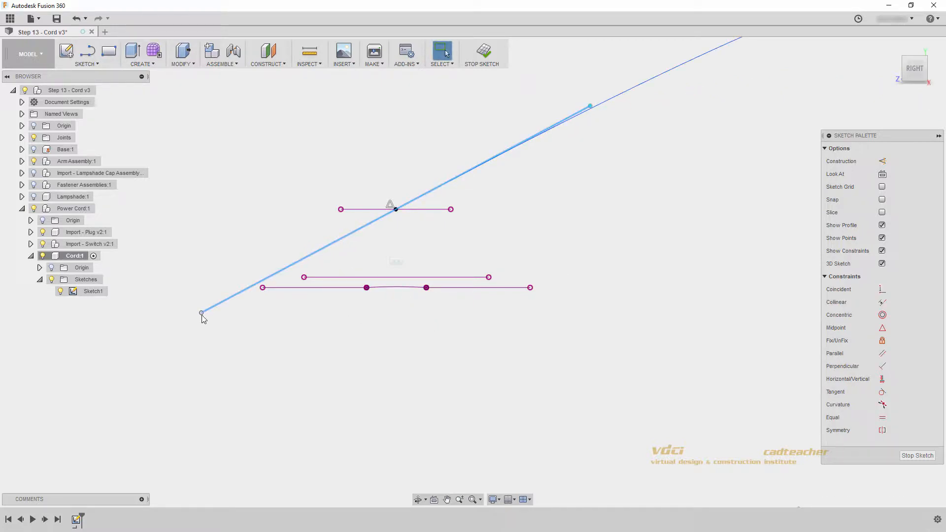
mouse_move(201, 313)
mouse_down()
mouse_move(368, 302)
mouse_move(489, 334)
mouse_move(380, 313)
mouse_move(256, 321)
mouse_move(373, 321)
mouse_up()
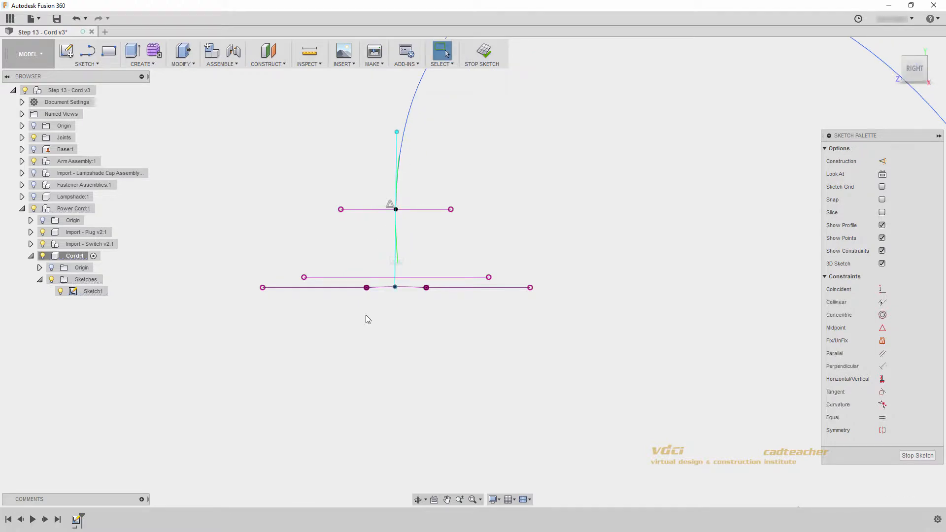
- Constrain the spline's first tangent handle perpendicular to the middle projected horizontal line
click(882, 367)
click(396, 144)
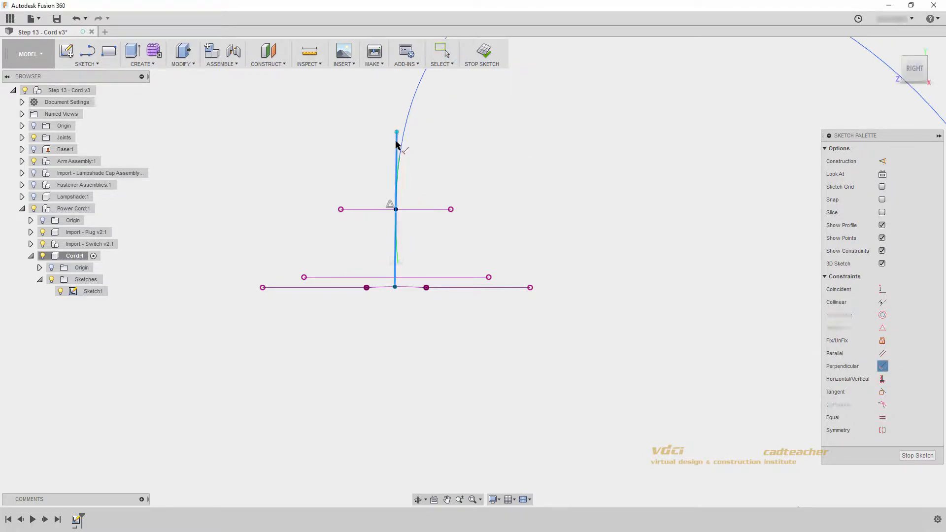
click(454, 278)
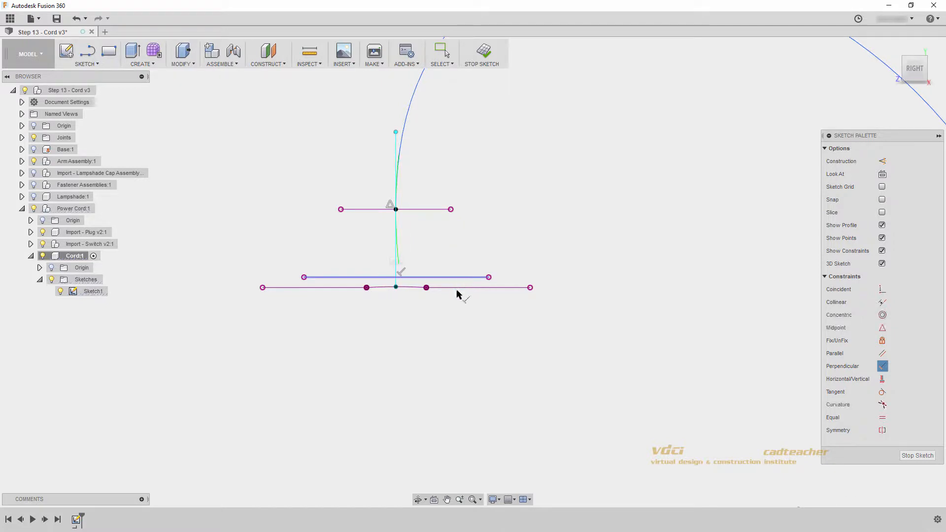
key(Escape)
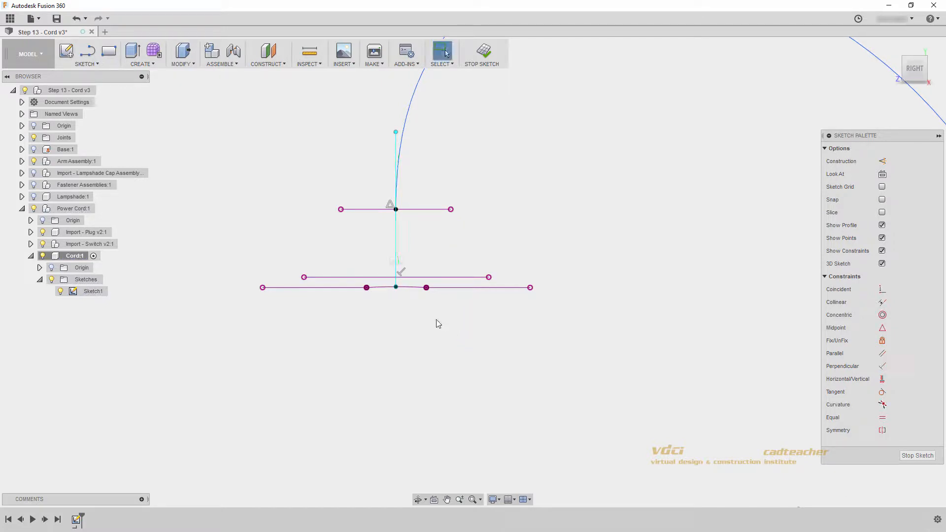
click(396, 133)
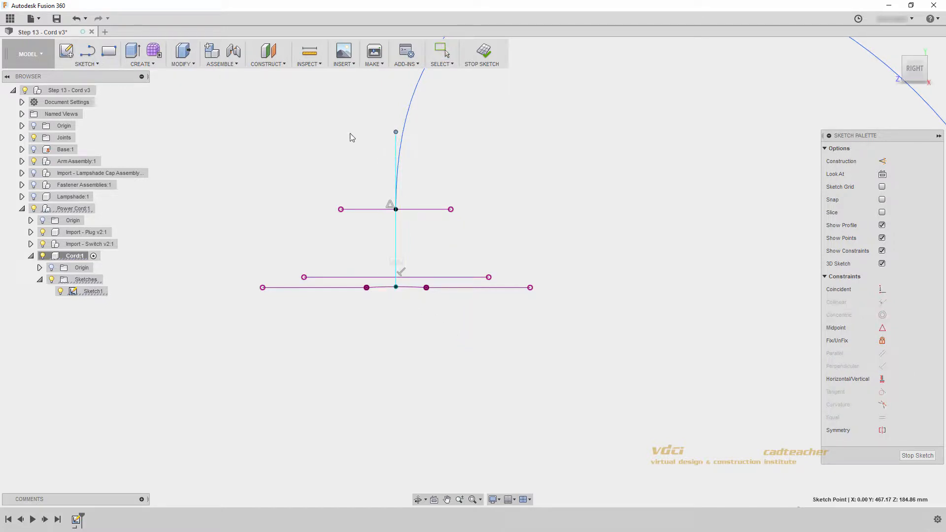
key(Escape)
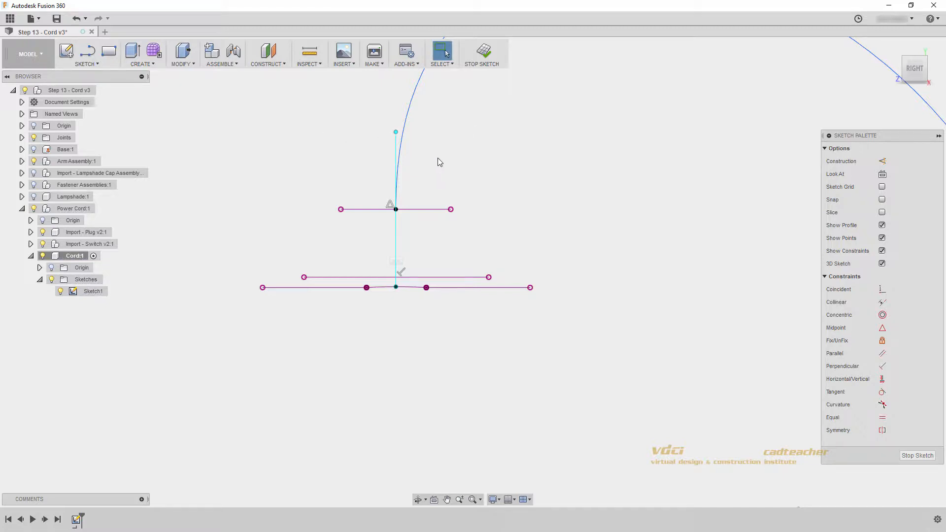
- Swing out the spline handle at the arm and make its lower end coincident with the cord path point on the arm's lower edge
scroll(446, 186, up, 2)
mouse_move(622, 312)
middle_down()
mouse_move(465, 230)
mouse_move(398, 224)
mouse_move(359, 160)
middle_up()
scroll(427, 248, up, 3)
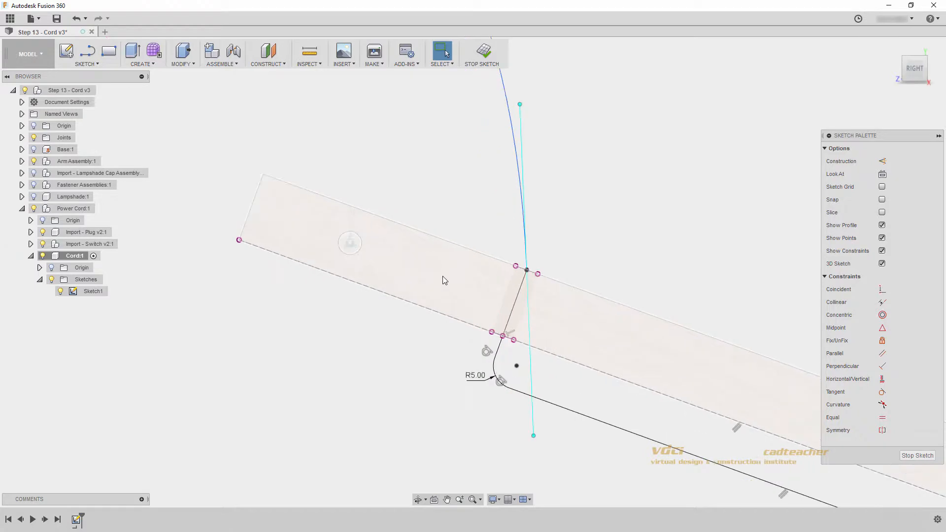
middle_drag(460, 341, 413, 286)
drag(486, 383, 391, 316)
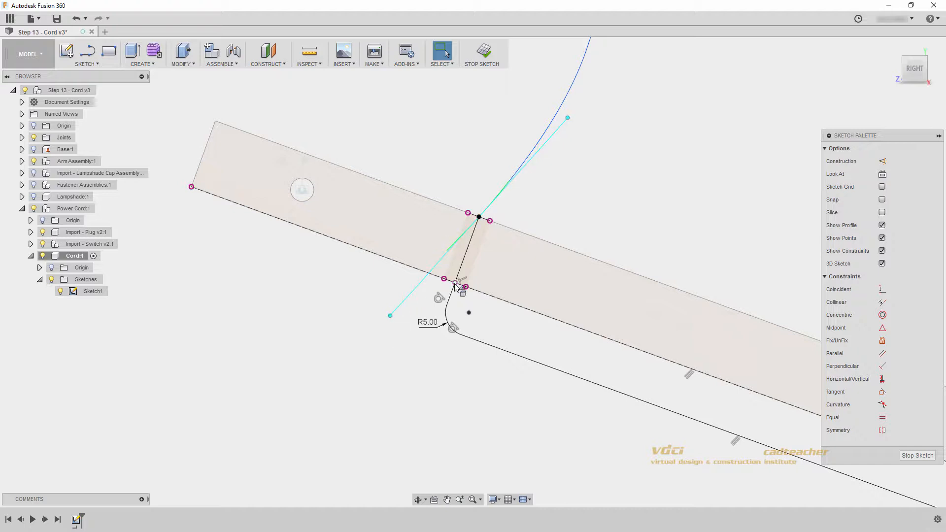
click(882, 290)
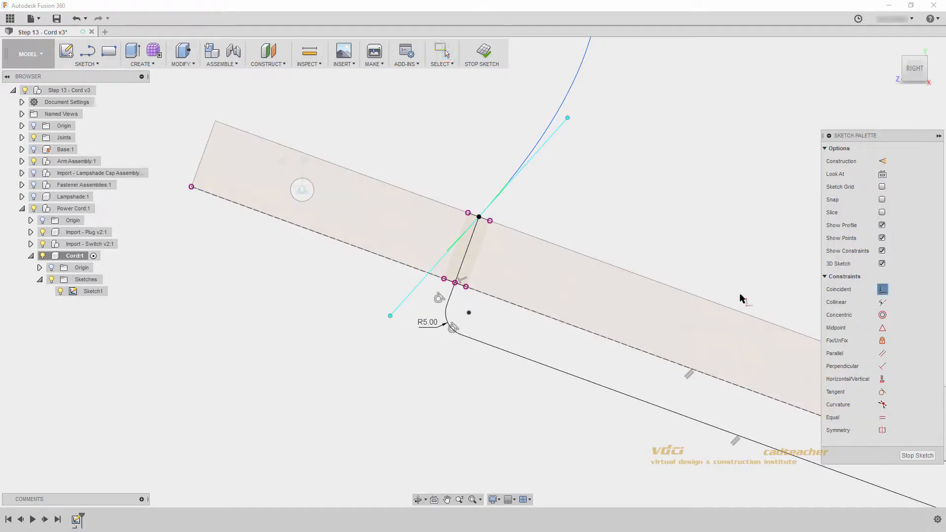
click(390, 316)
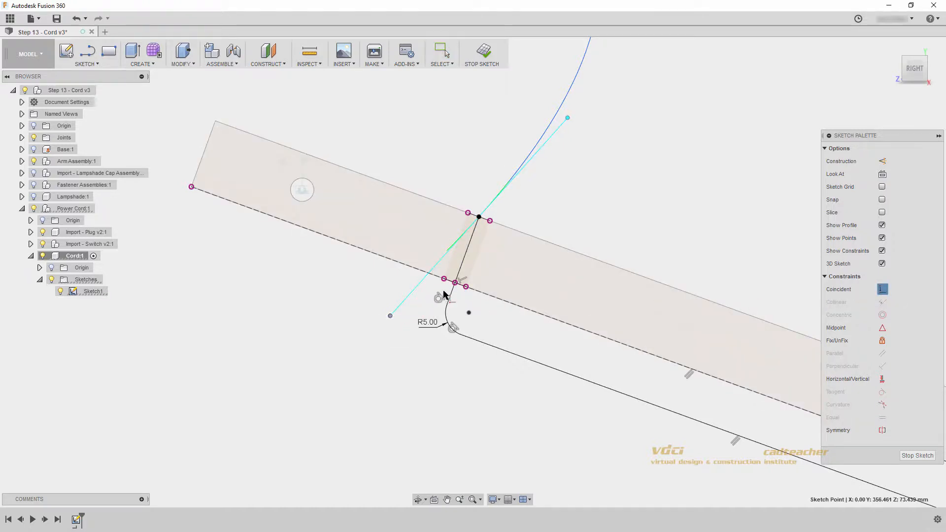
click(456, 285)
scroll(382, 354, down, 4)
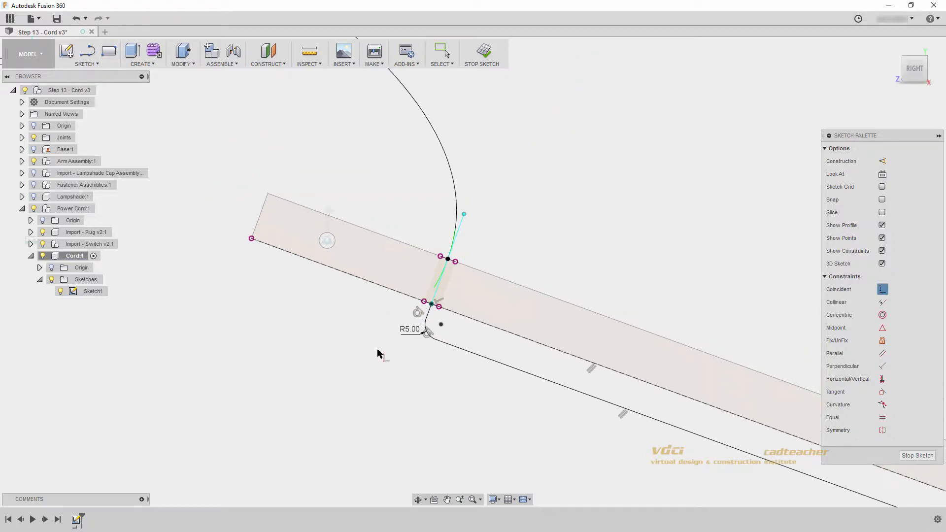
scroll(296, 330, down, 1)
middle_drag(279, 327, 435, 369)
key(Escape)
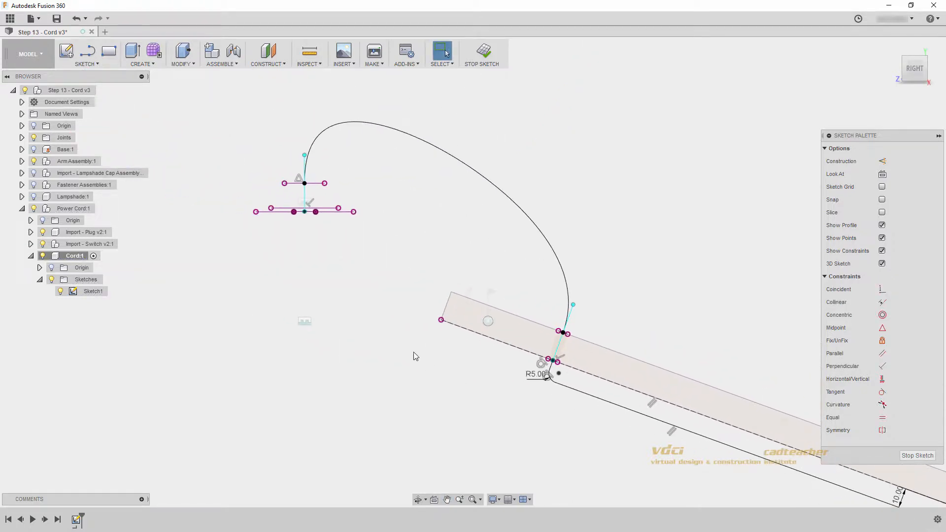
click(310, 156)
- Draw a construction line along the arm's upper edge from the cord path's end point to the arm's end corner
middle_drag(656, 407, 430, 304)
mouse_move(690, 414)
middle_down()
mouse_move(448, 329)
mouse_move(557, 365)
middle_up()
scroll(557, 362, up, 3)
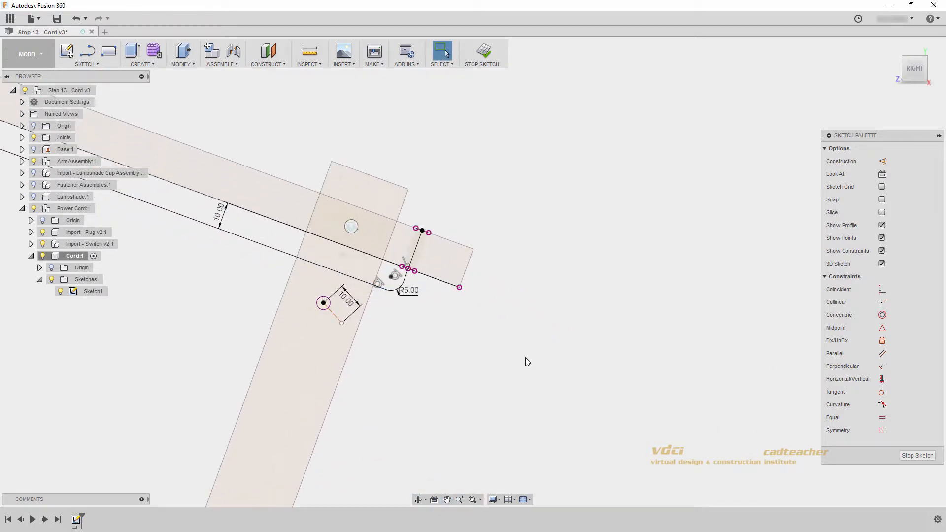
scroll(522, 356, up, 2)
middle_drag(507, 347, 556, 380)
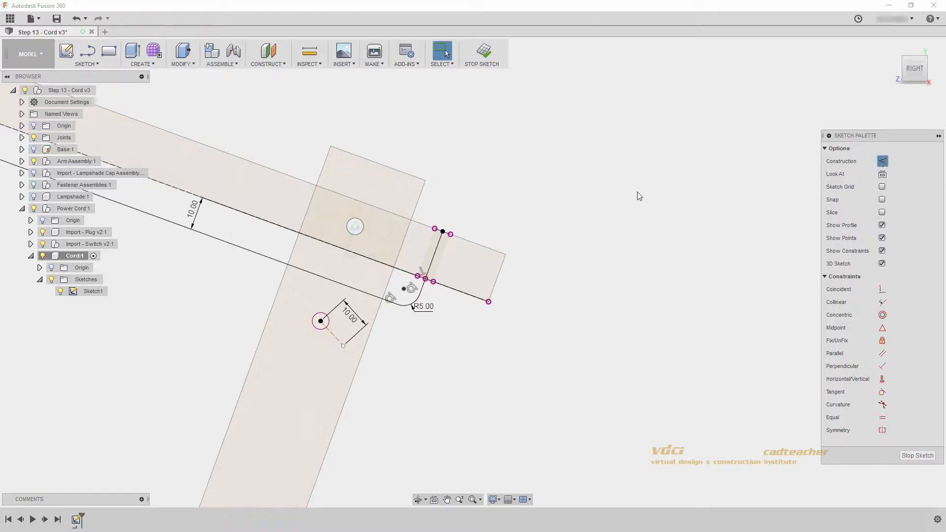
click(88, 51)
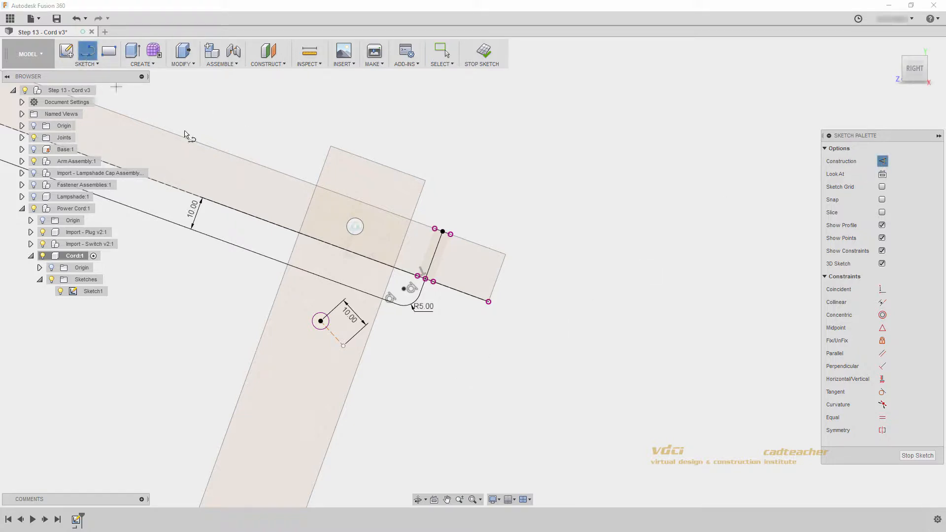
click(442, 232)
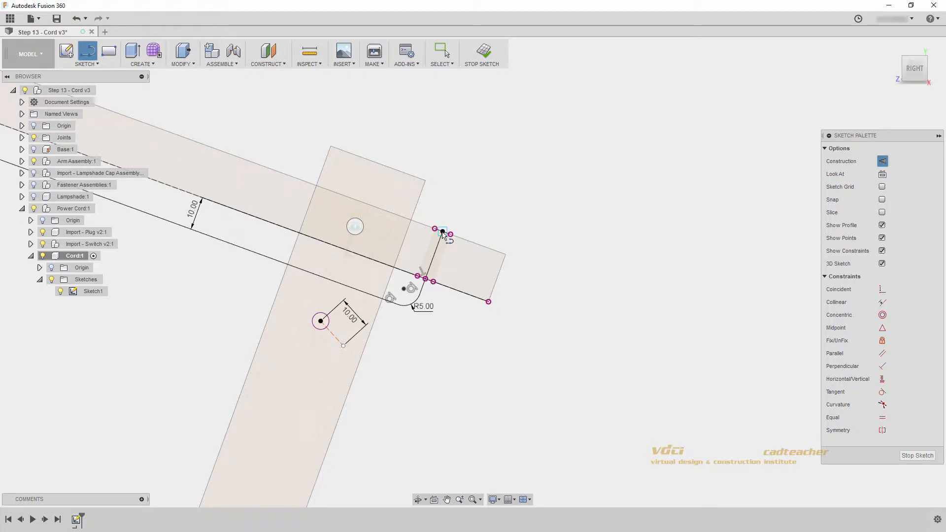
click(506, 254)
key(Escape)
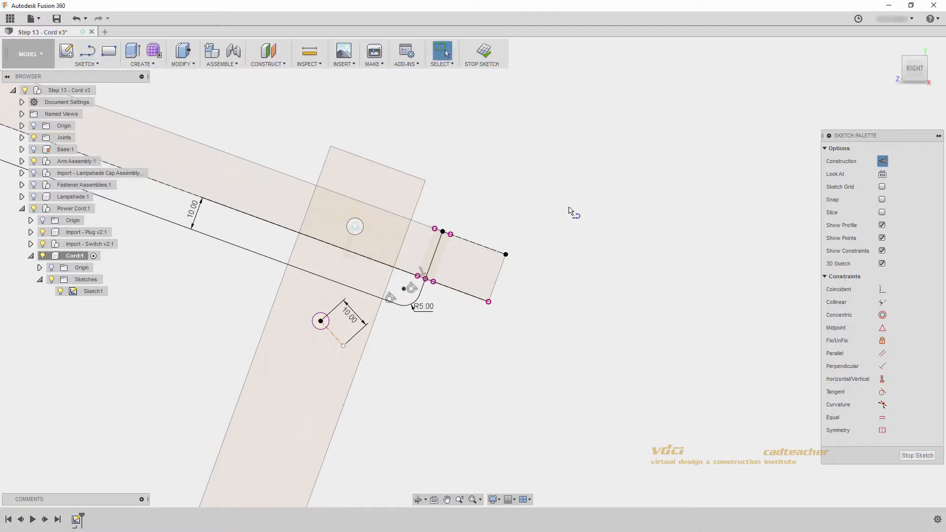
- Add a matching construction line along the arm's lower edge, from the cord path point to the arm's lower end corner
click(88, 51)
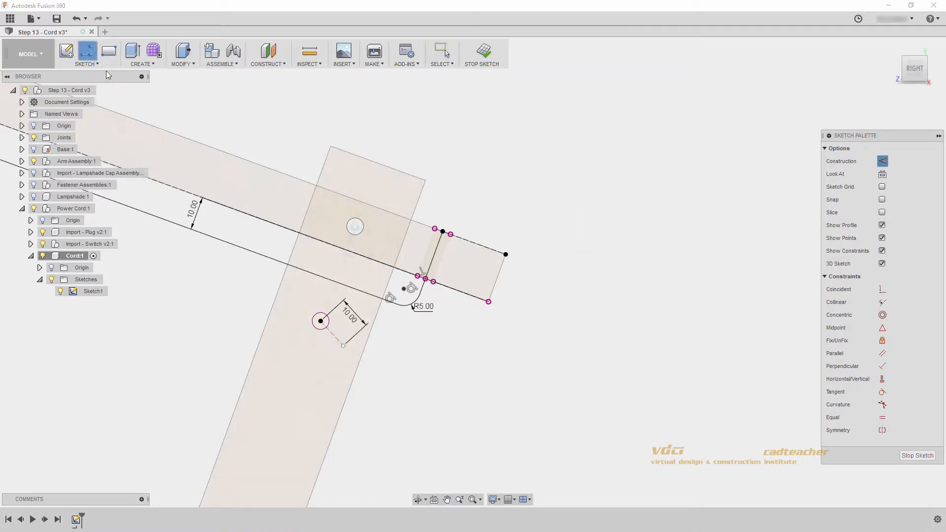
click(425, 279)
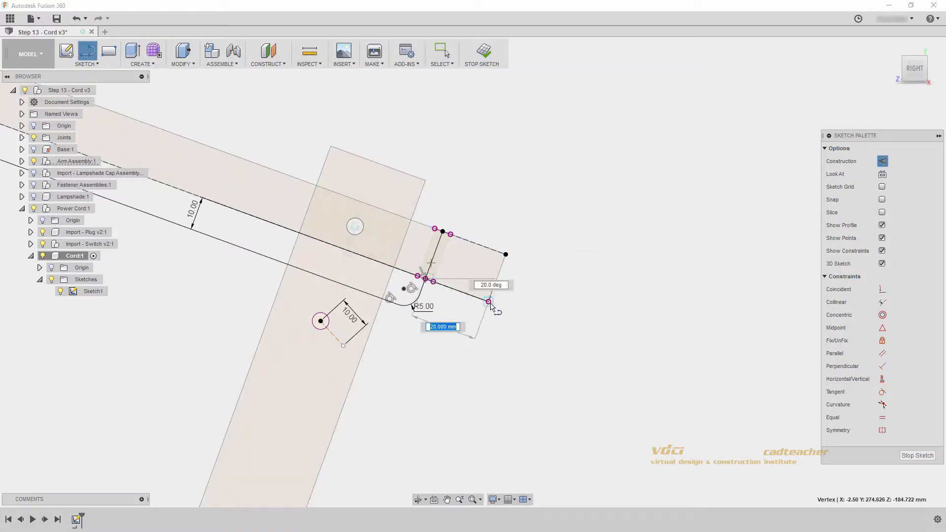
key(Escape)
key(Escape)
click(453, 236)
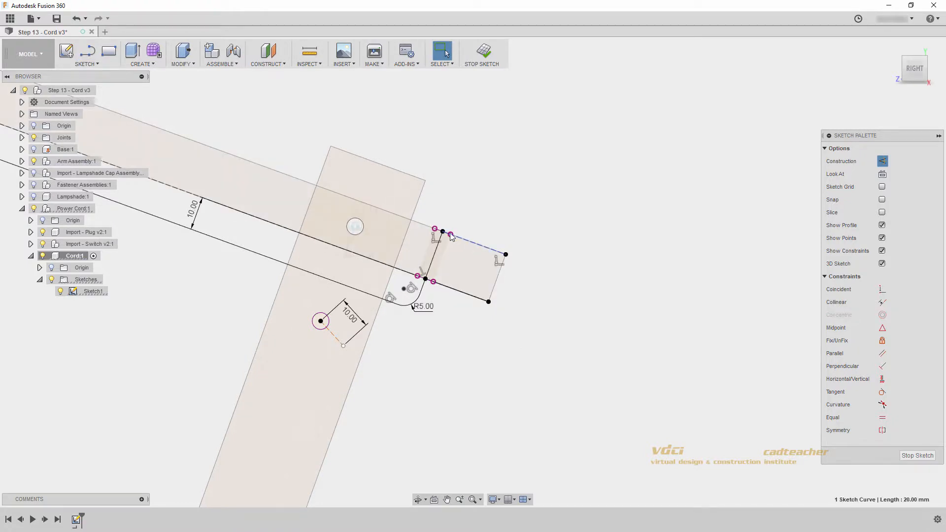
click(513, 250)
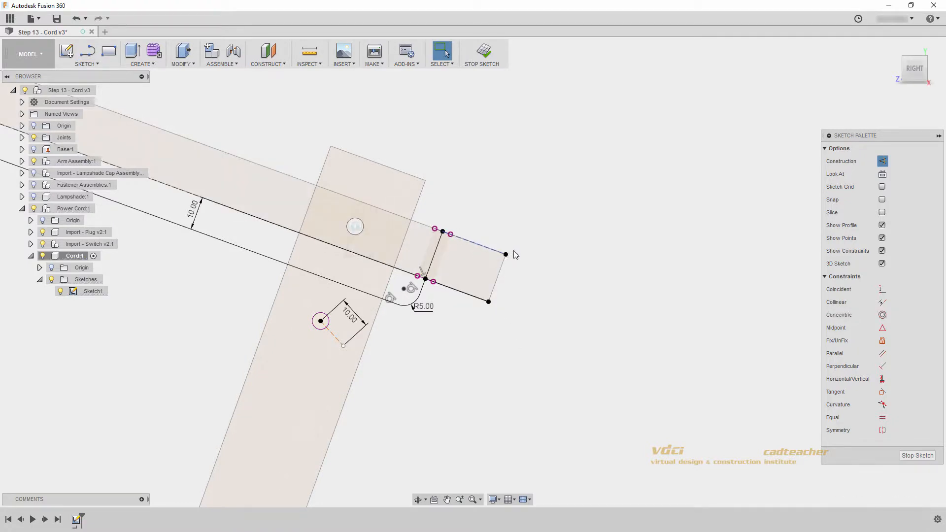
- Draw a diagonal construction line about 55.5 mm long from the lower cord path point up across the upper edge line
click(88, 50)
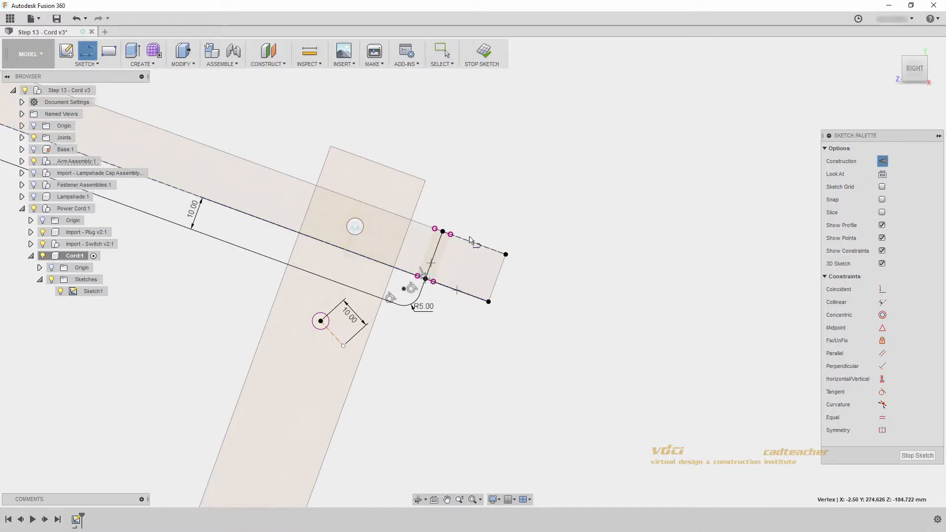
click(425, 279)
click(570, 161)
key(Escape)
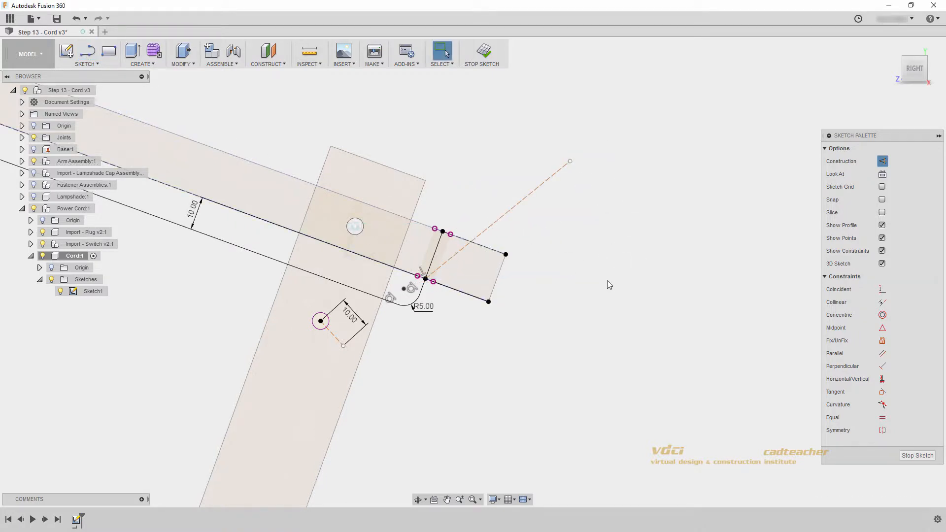
- Draw a second construction line from the upper cord path point down across the lower edge line, about 46 mm long
click(88, 51)
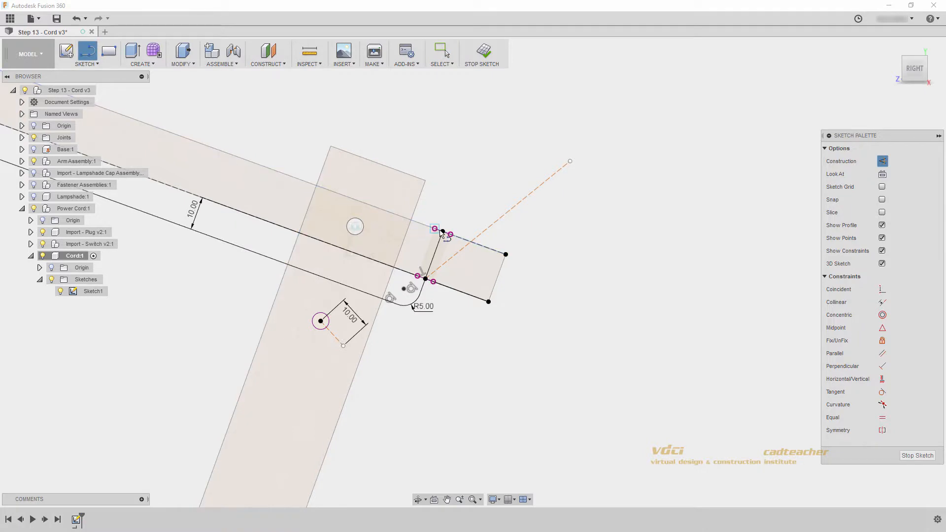
click(443, 231)
click(476, 386)
key(Escape)
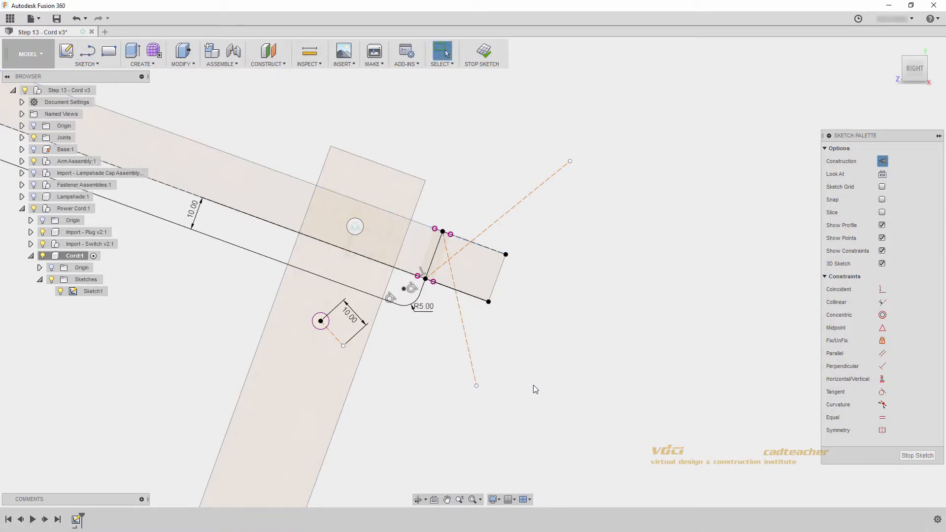
mouse_move(477, 386)
mouse_down()
mouse_move(571, 303)
mouse_move(450, 374)
mouse_move(526, 395)
mouse_move(496, 377)
mouse_up()
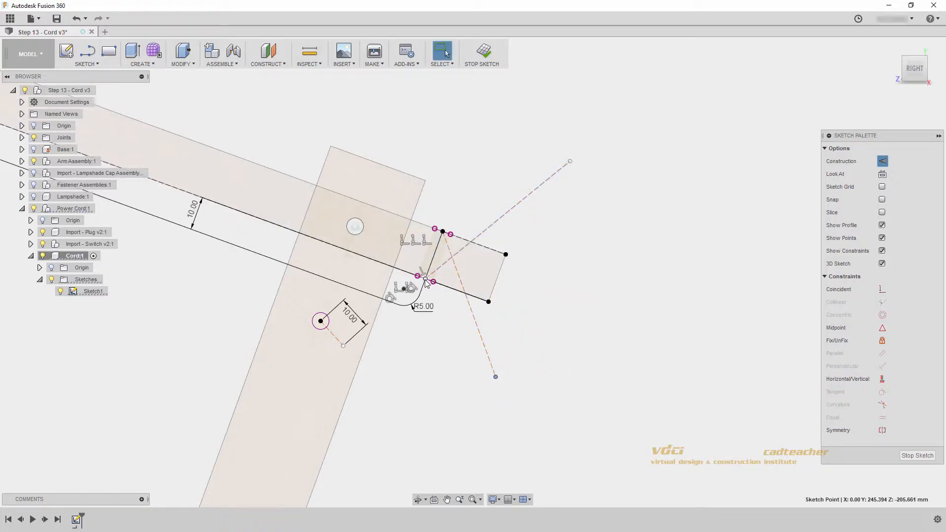
click(568, 335)
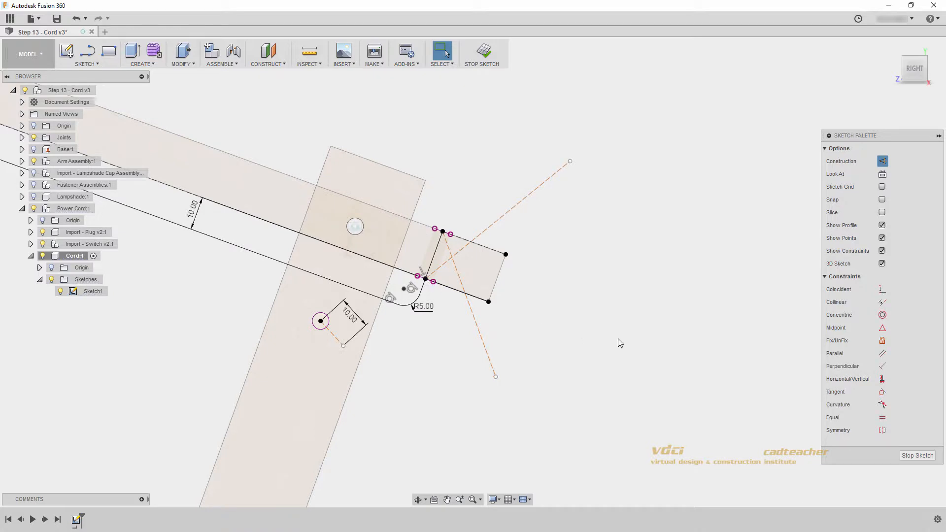
- Apply Midpoint constraints between each diagonal construction line and the arm-edge construction line it crosses
click(882, 328)
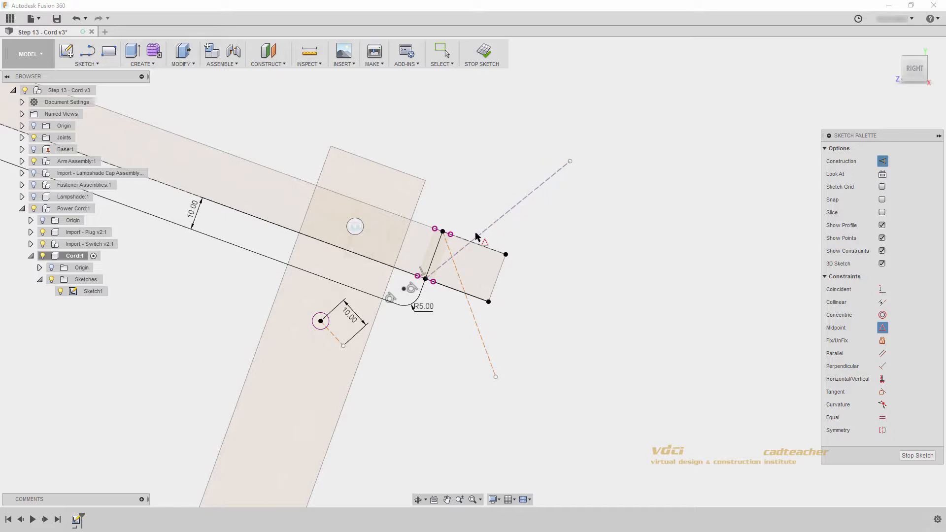
click(541, 185)
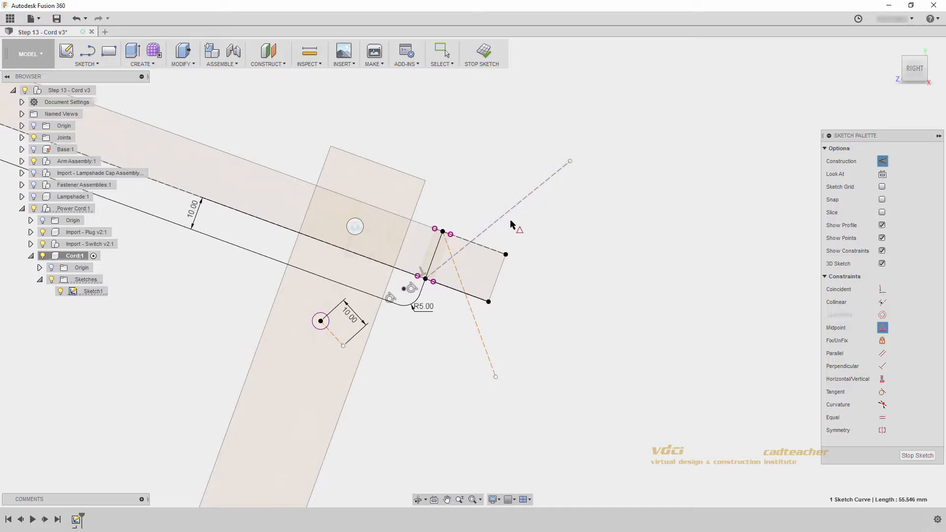
click(490, 253)
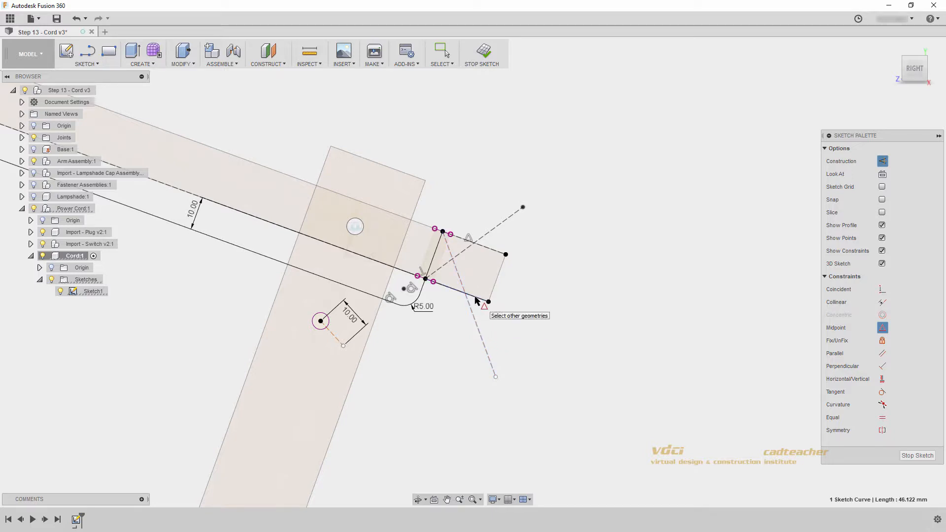
click(481, 342)
key(Escape)
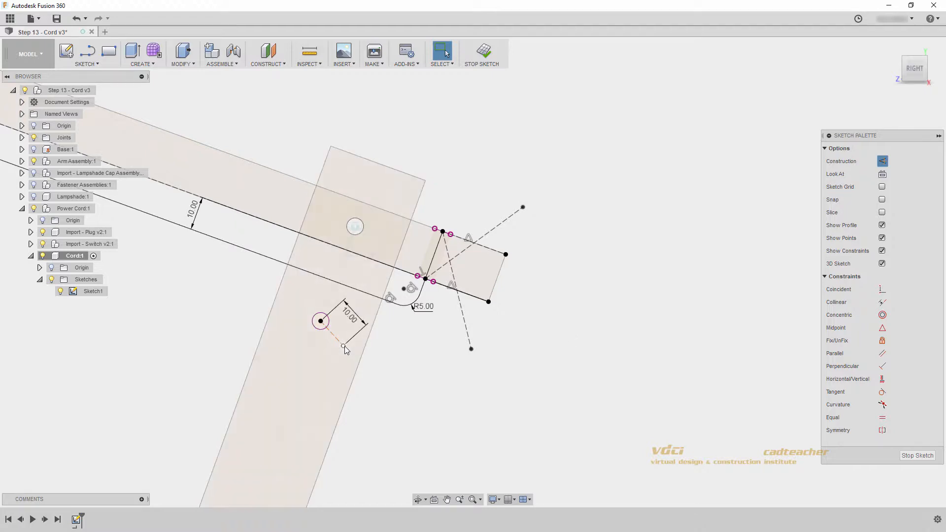
- Swing the 10 mm construction line at the lower arm's hole and constrain it coincident with the lower diagonal's free end
drag(344, 346, 419, 340)
mouse_move(355, 329)
mouse_down()
mouse_move(359, 342)
mouse_move(368, 337)
mouse_move(350, 341)
mouse_up()
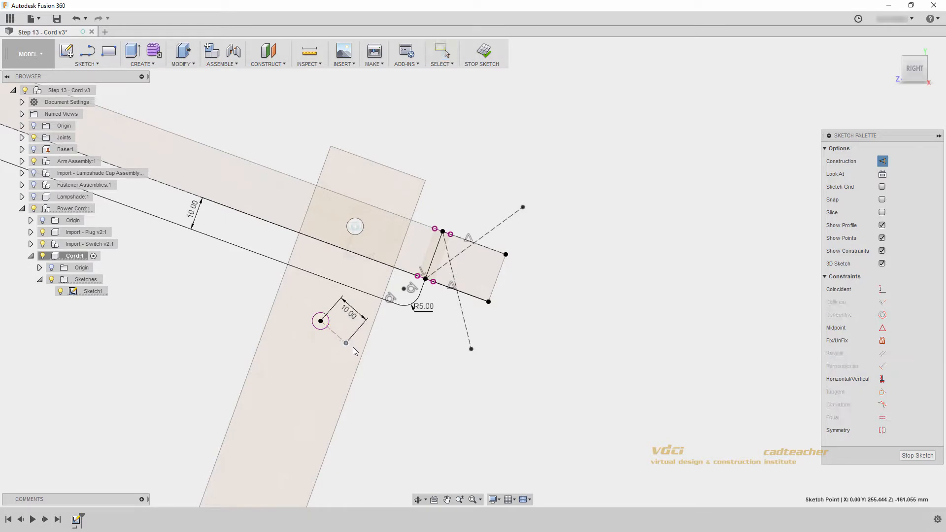
click(401, 355)
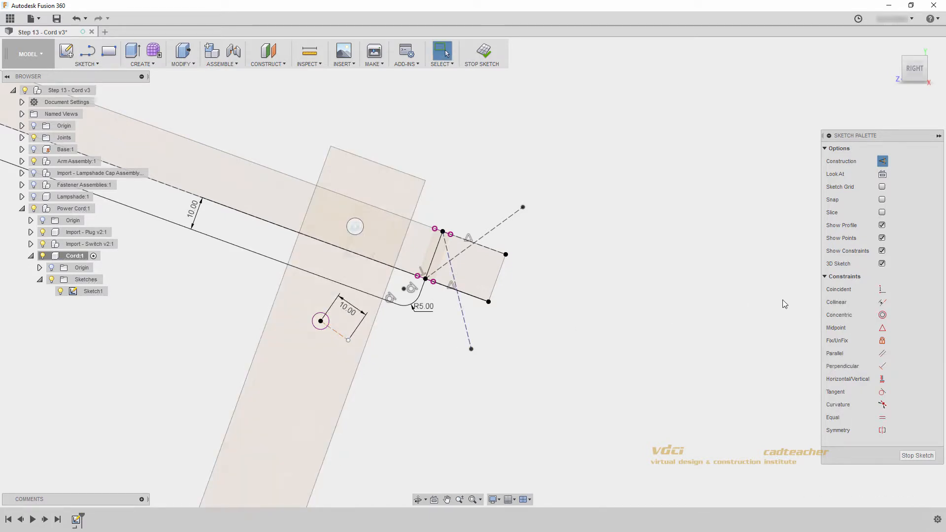
click(882, 290)
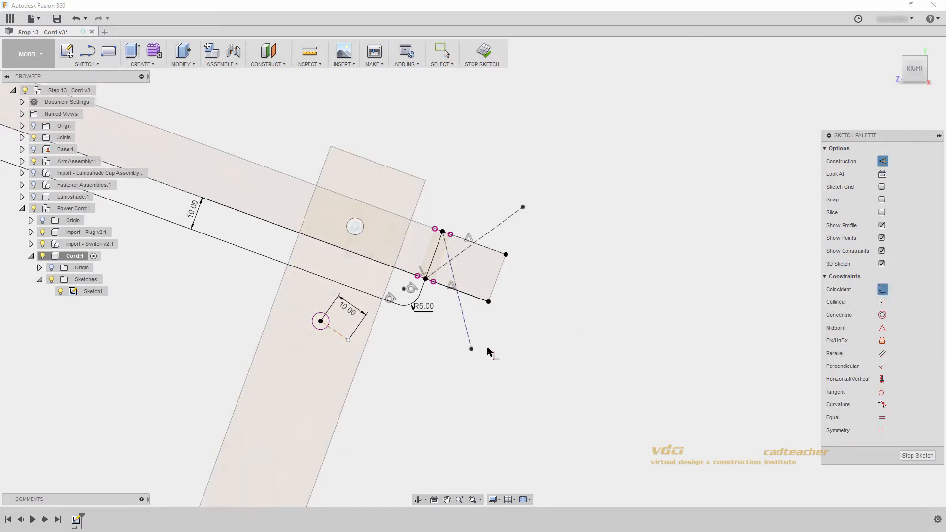
click(472, 351)
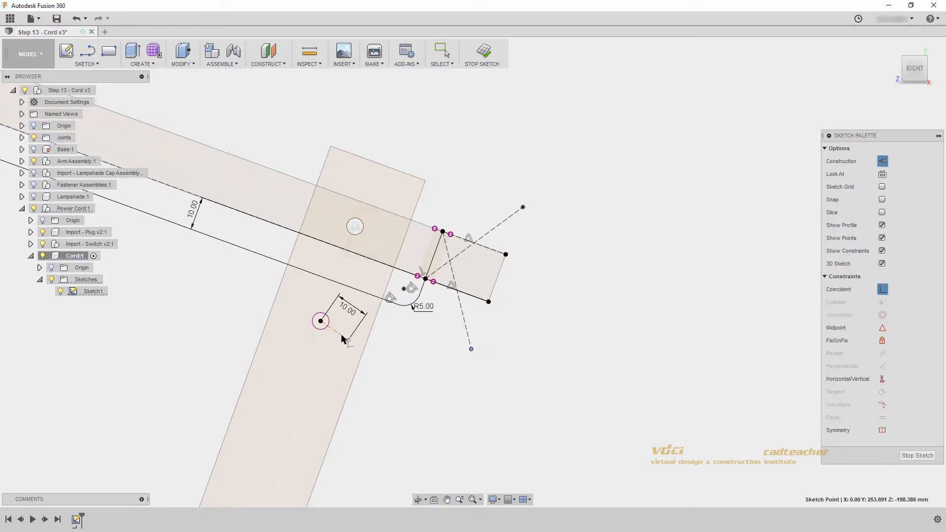
click(348, 340)
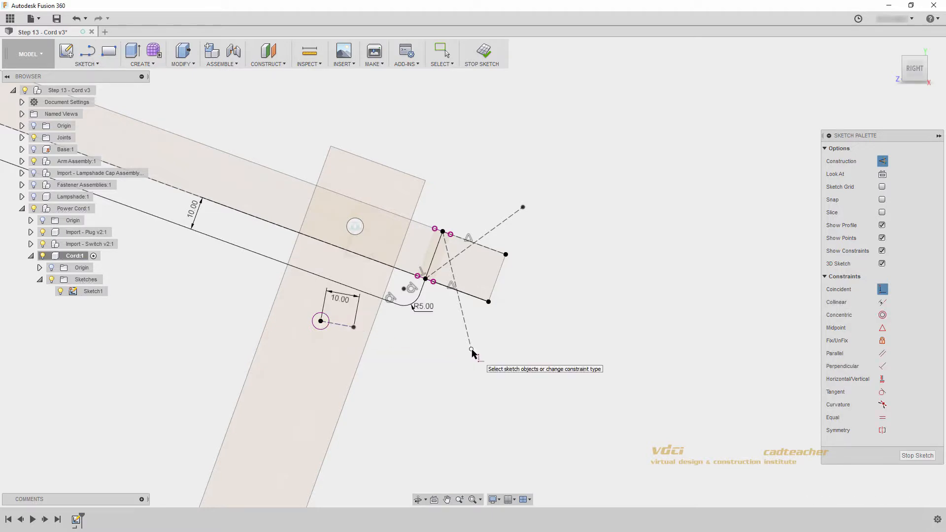
key(Escape)
key(d)
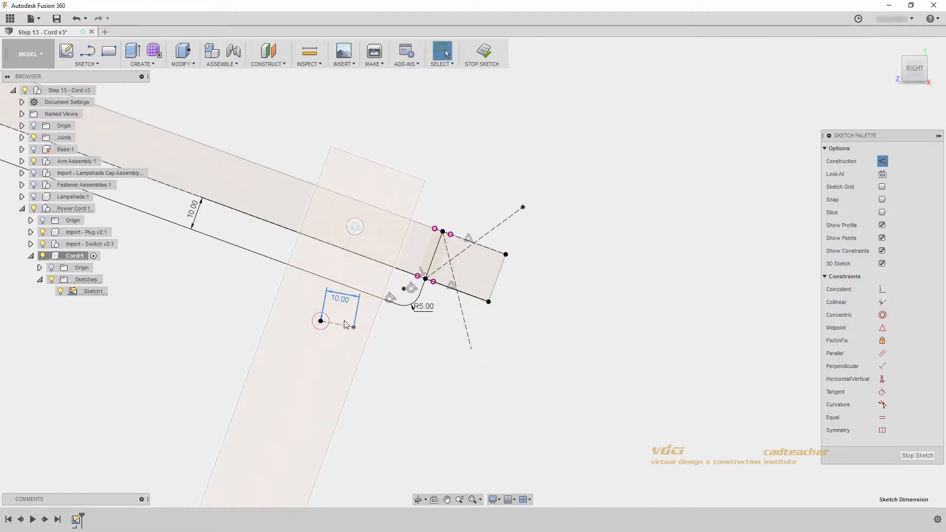
key(Escape)
mouse_move(353, 328)
mouse_down()
mouse_move(644, 363)
mouse_move(492, 354)
mouse_up()
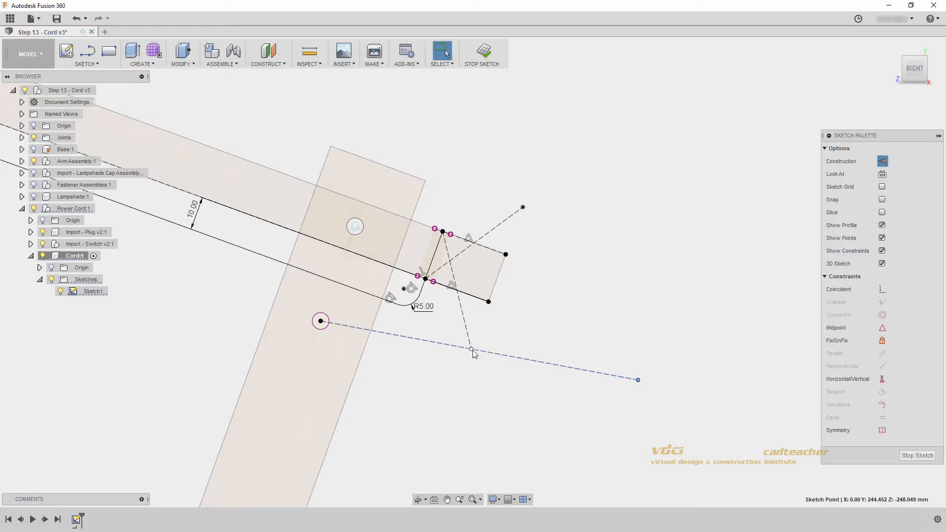
key(ctrl+z)
key(ctrl+z)
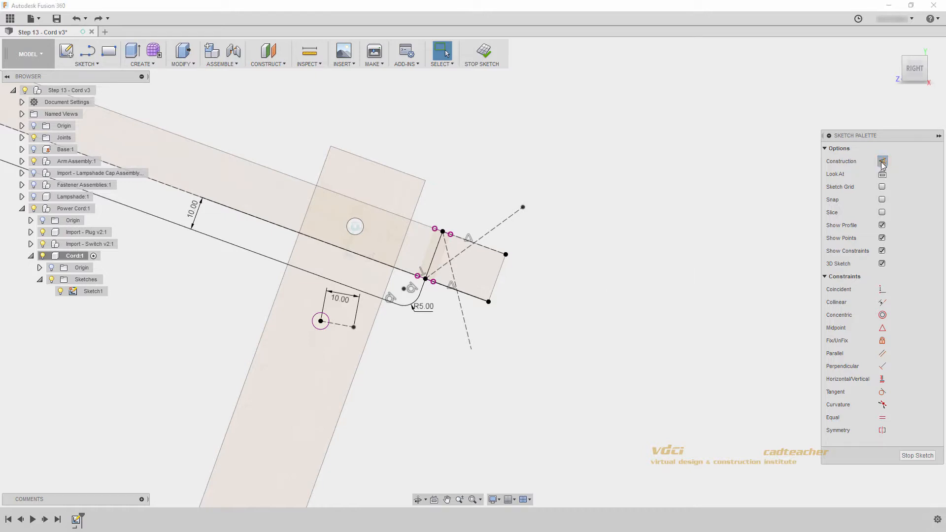
- With construction off, draw a spline from the upper cord path point through both diagonals' free ends to the 10 mm line's outer end
click(93, 63)
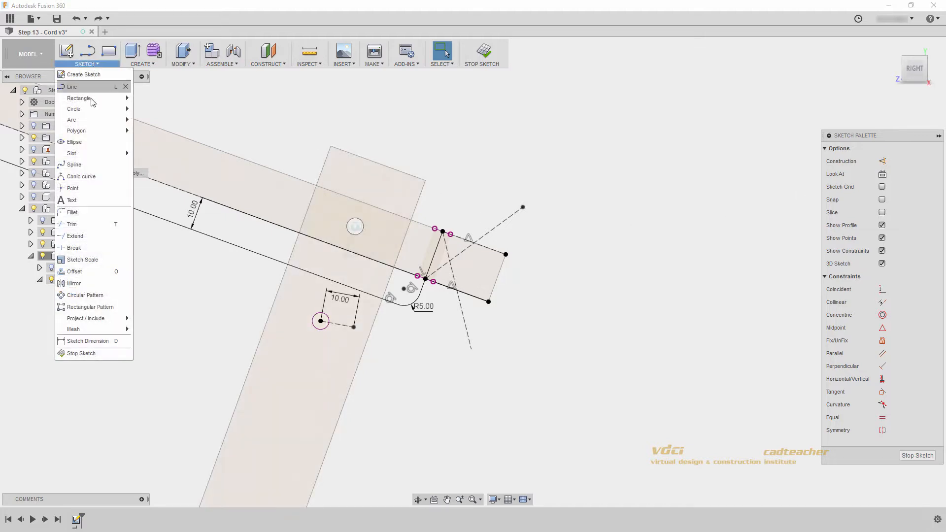
click(82, 164)
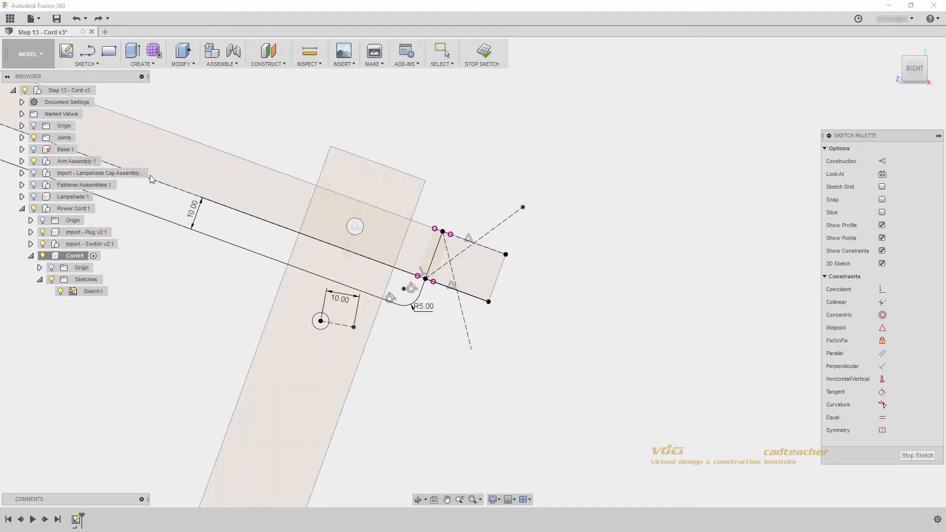
click(443, 231)
click(523, 207)
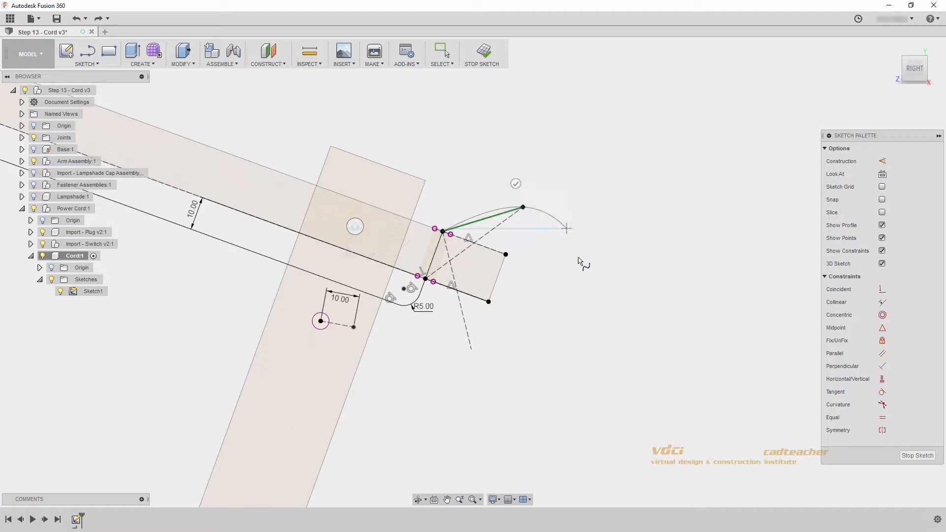
click(471, 348)
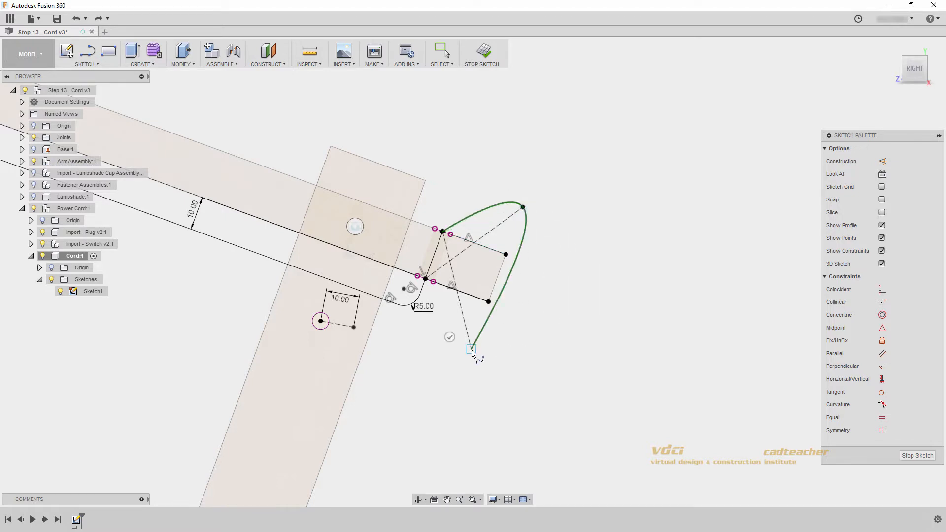
click(354, 327)
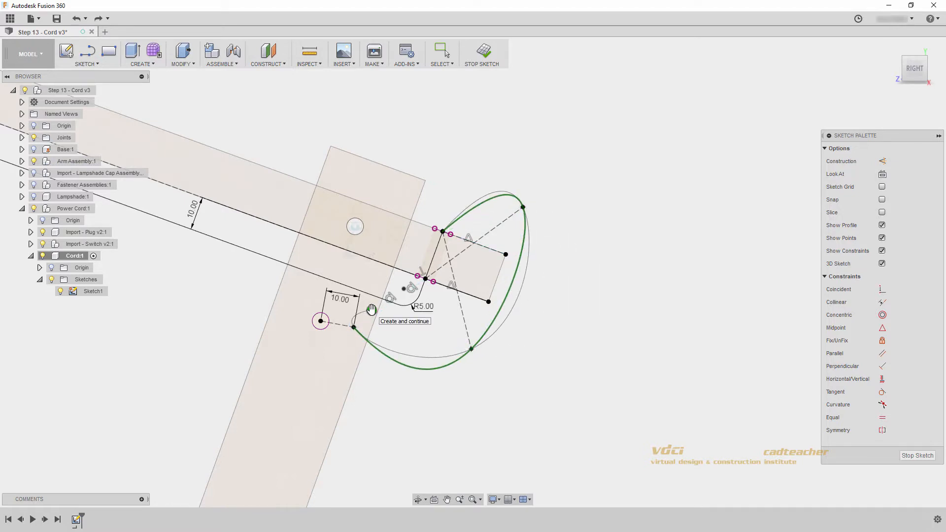
click(371, 310)
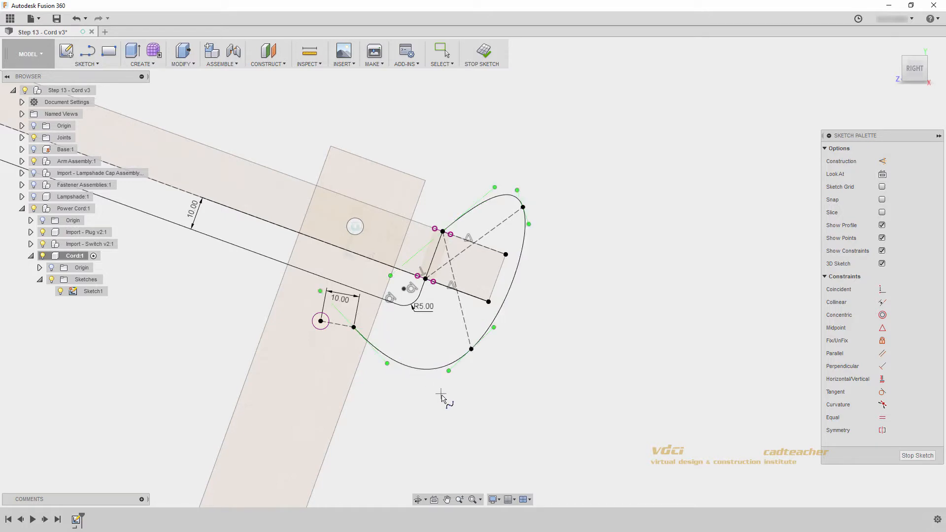
key(Escape)
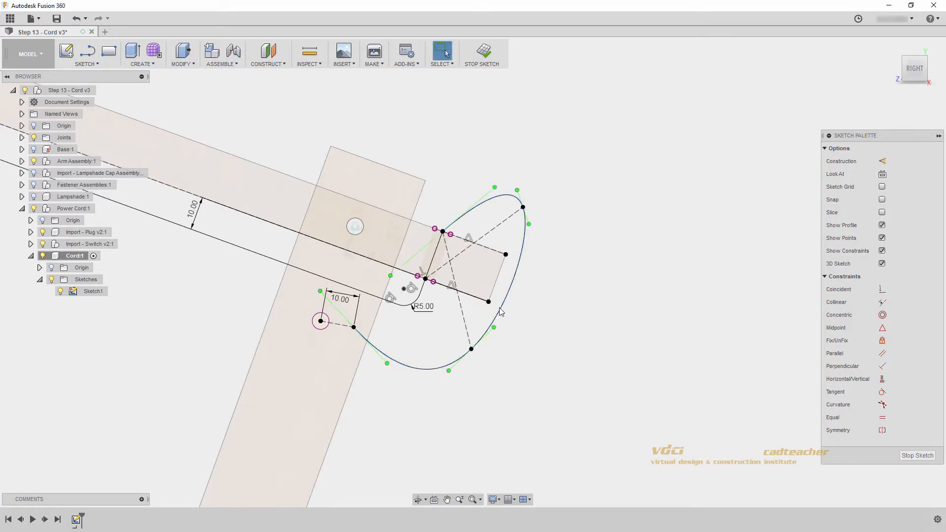
- Reshape the spline's upper start with its tangent handle and constrain its lower end tangent to the 10 mm construction line
mouse_move(494, 187)
mouse_down()
mouse_move(467, 165)
mouse_move(444, 199)
mouse_move(448, 182)
mouse_up()
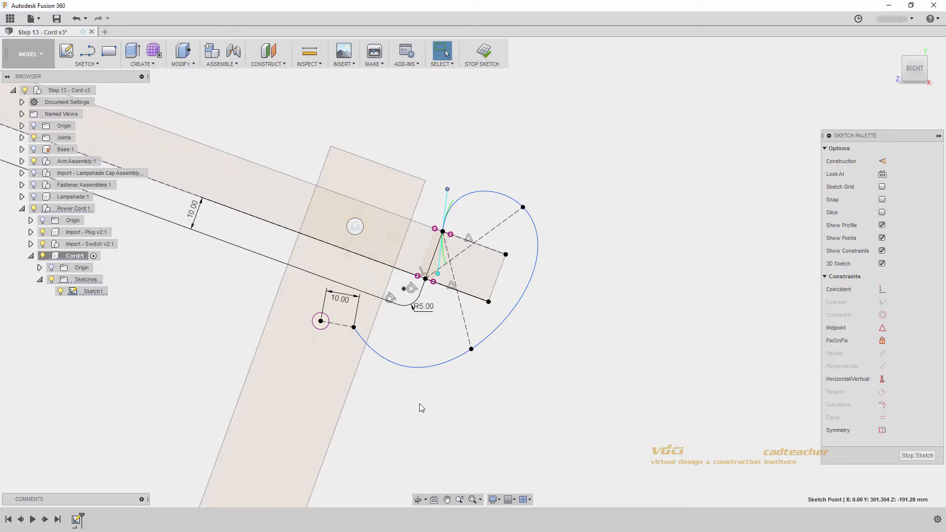
click(453, 403)
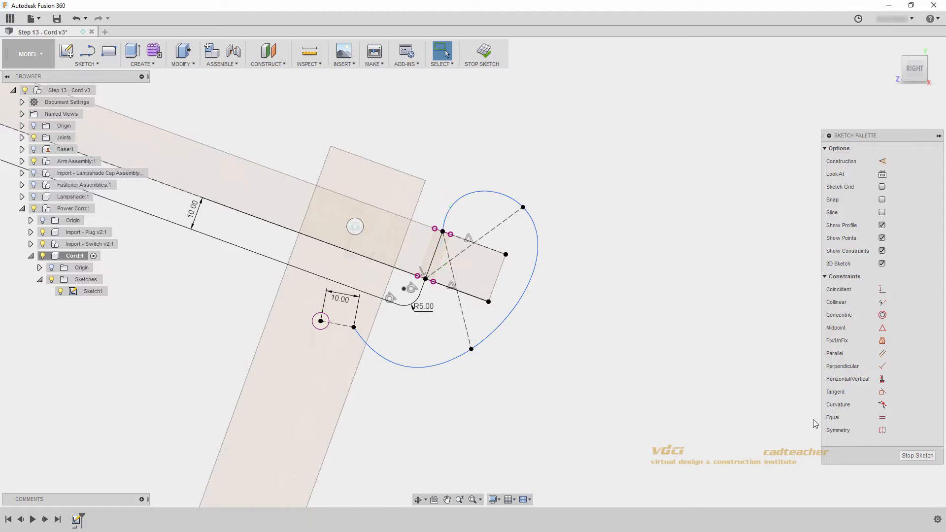
click(882, 392)
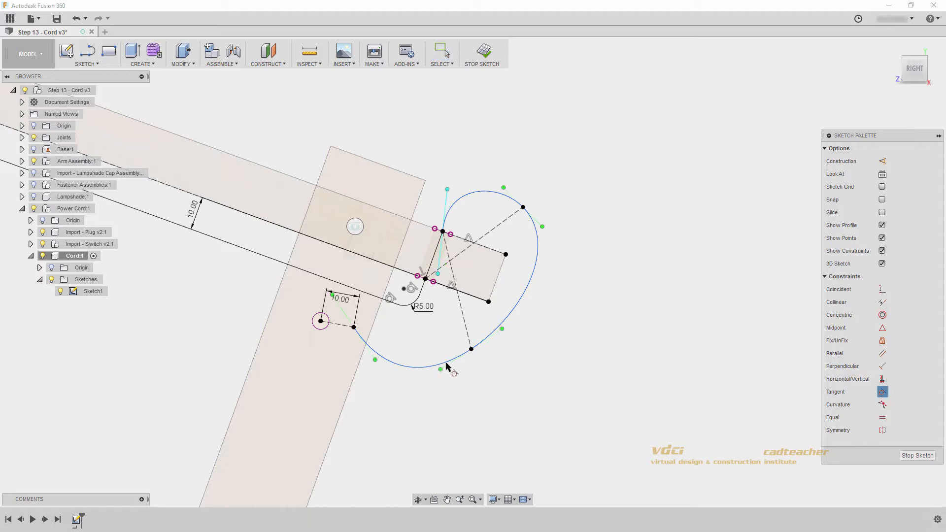
click(339, 326)
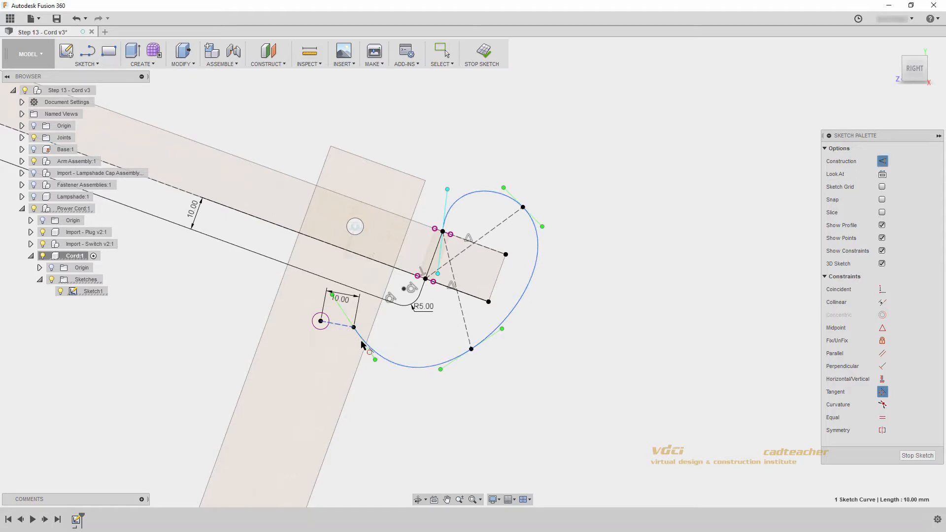
click(387, 362)
key(Escape)
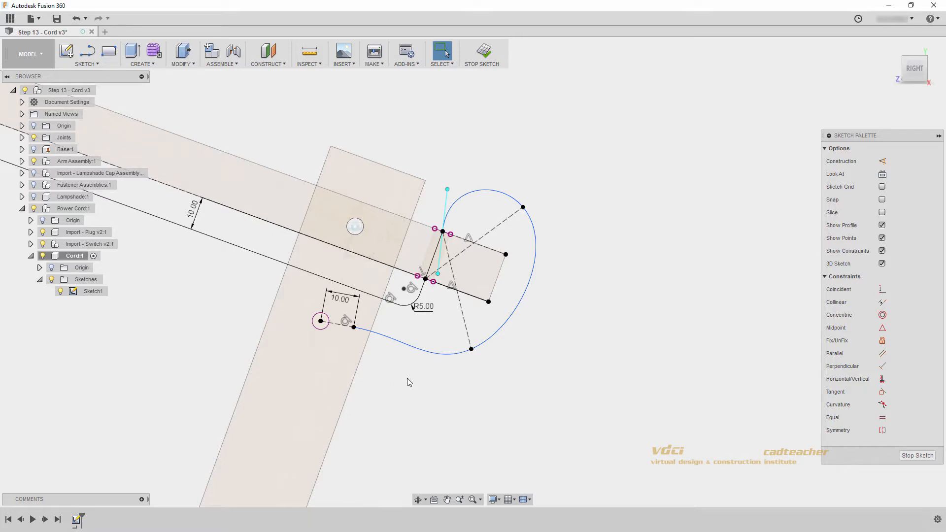
- Apply Perpendicular constraints between the spline's tangent handles at both diagonals' free ends and their diagonal construction lines
click(882, 366)
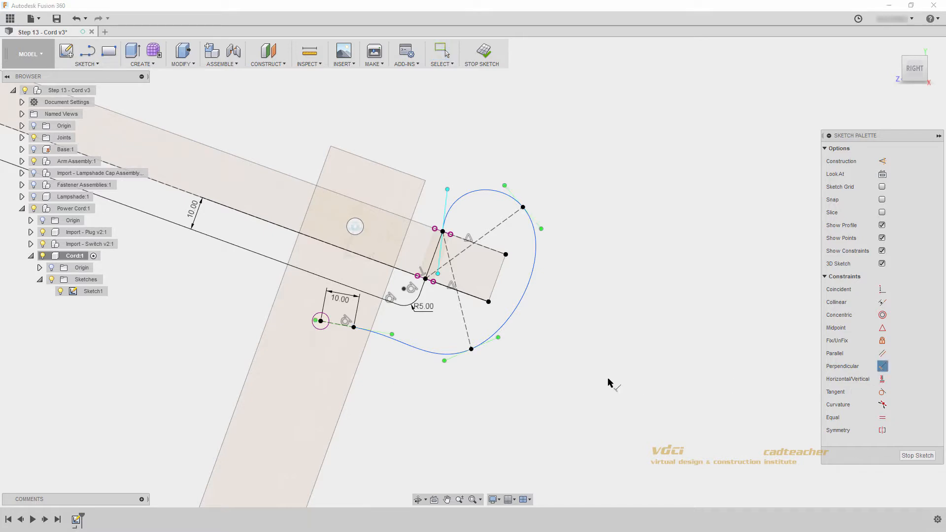
click(491, 345)
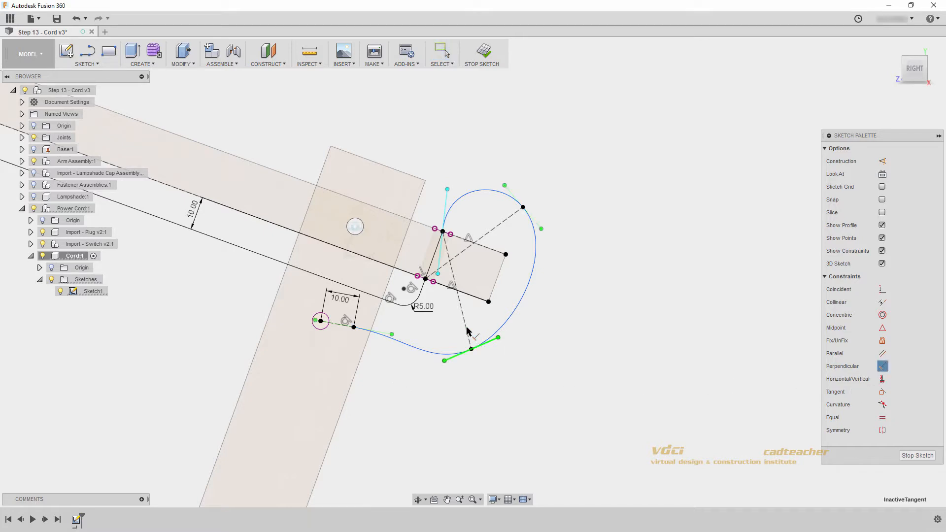
click(470, 327)
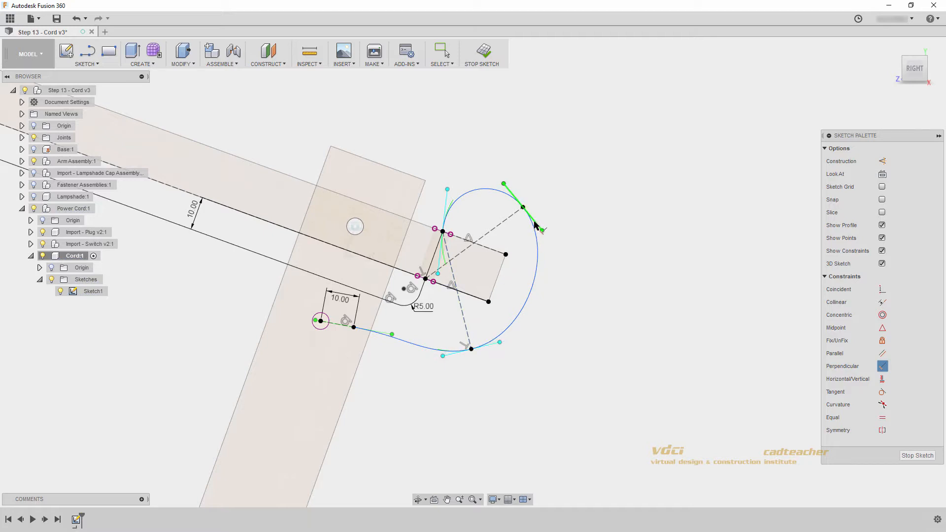
click(503, 223)
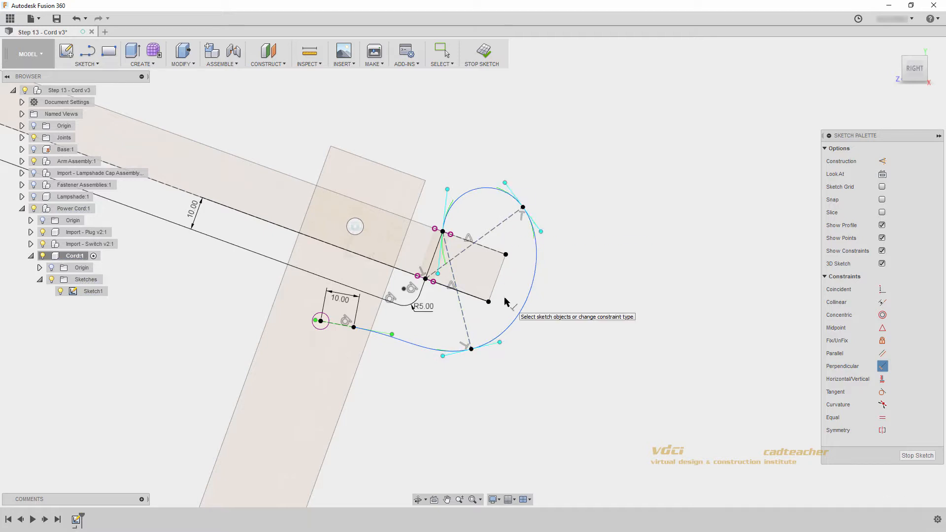
key(Escape)
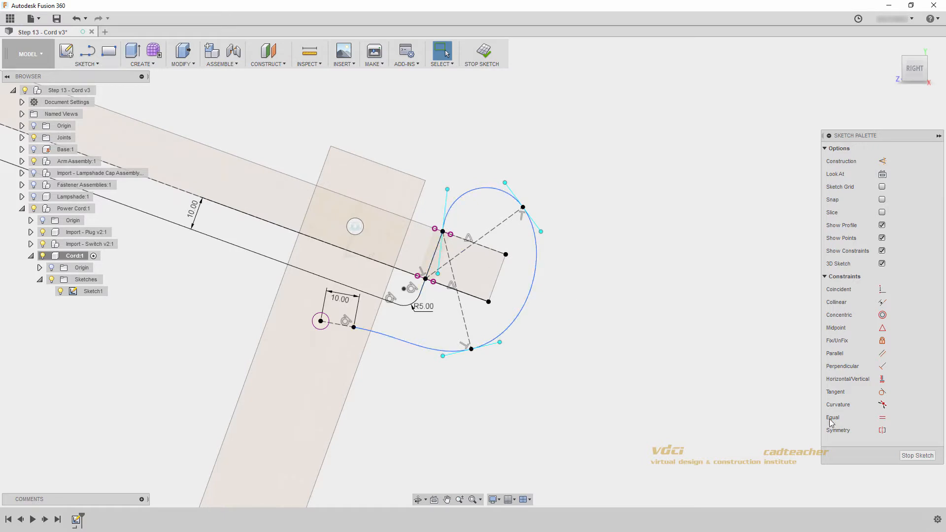
- Apply a Curvature constraint between the spline and the short line through the upper arm, then shorten its start handle and lengthen the upper diagonal's handle
click(882, 405)
click(464, 200)
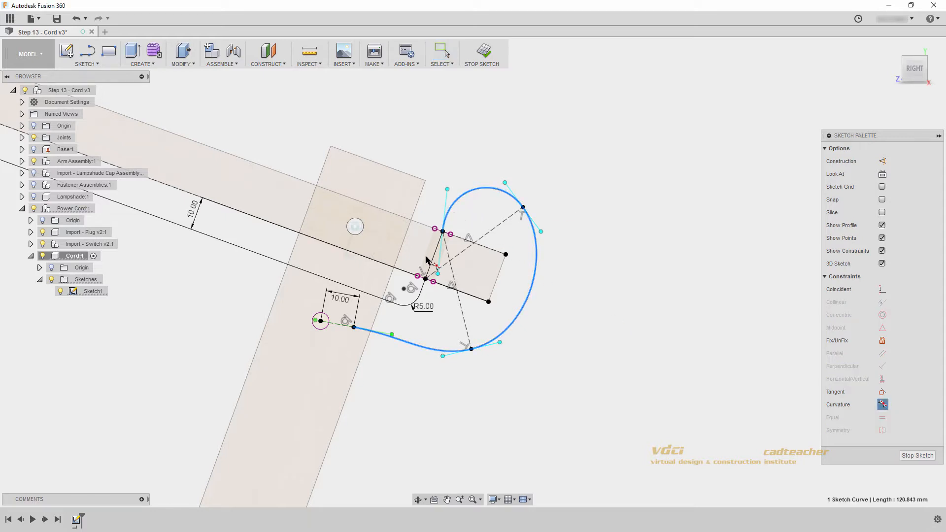
click(431, 264)
key(Escape)
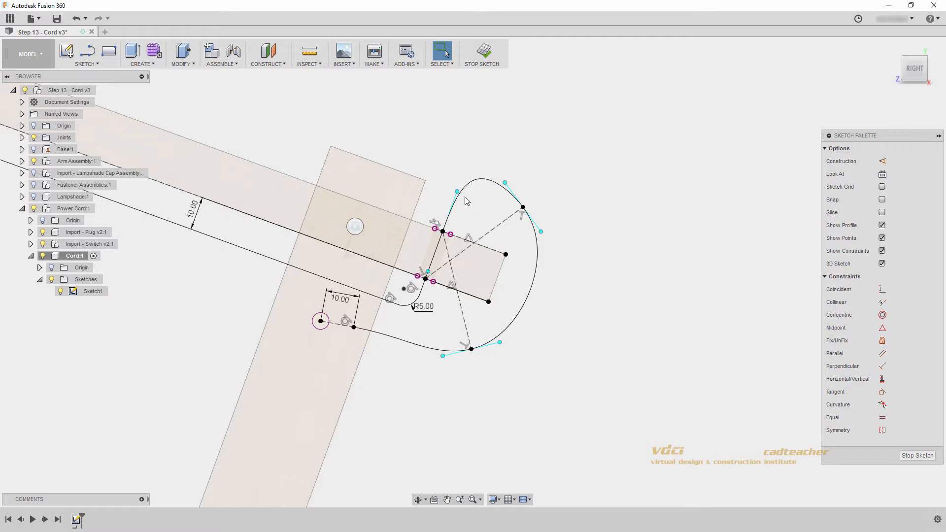
drag(457, 197, 450, 209)
drag(506, 184, 495, 156)
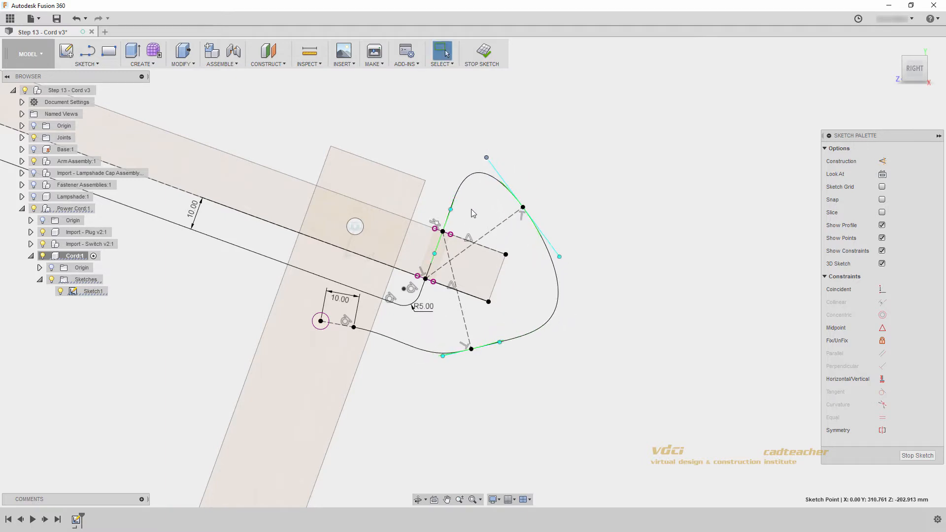
- Dimension the spline's start handle and the handle at the upper diagonal's end with the parameter t, 15 mm each
key(d)
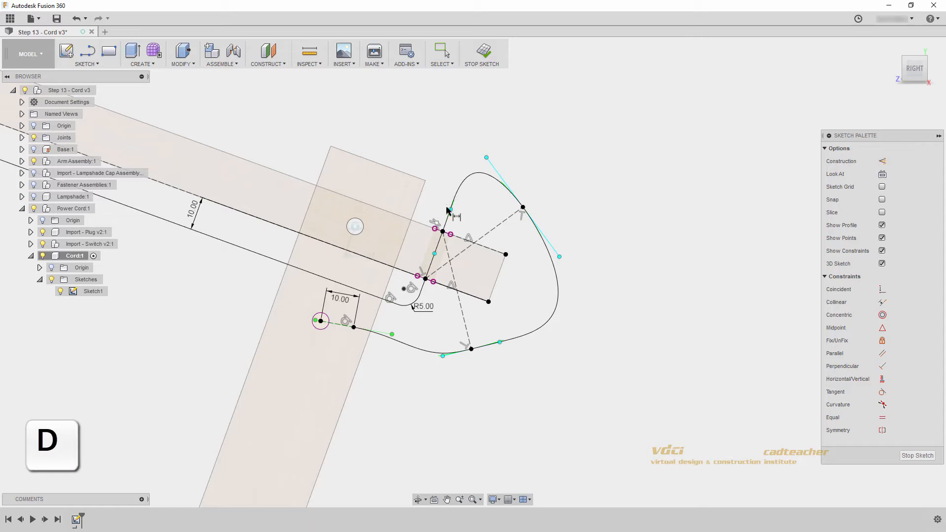
click(448, 216)
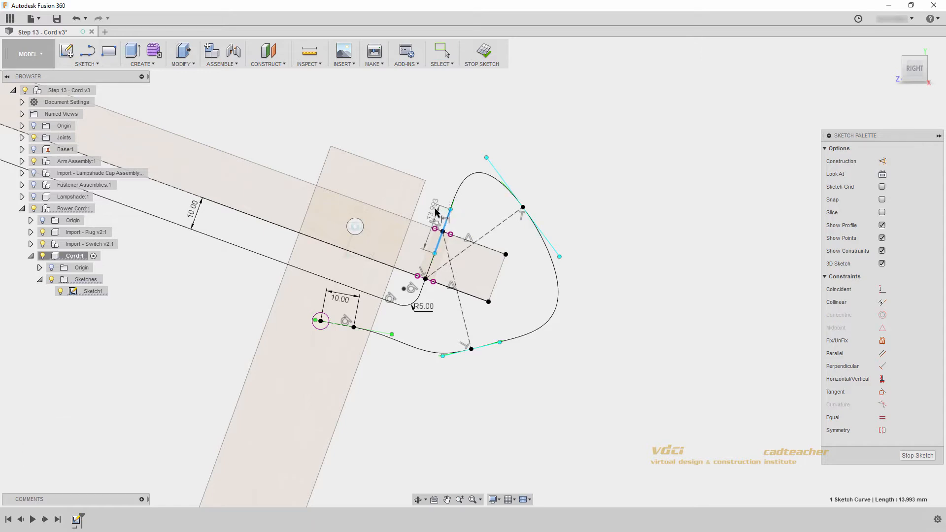
click(437, 204)
text(15)
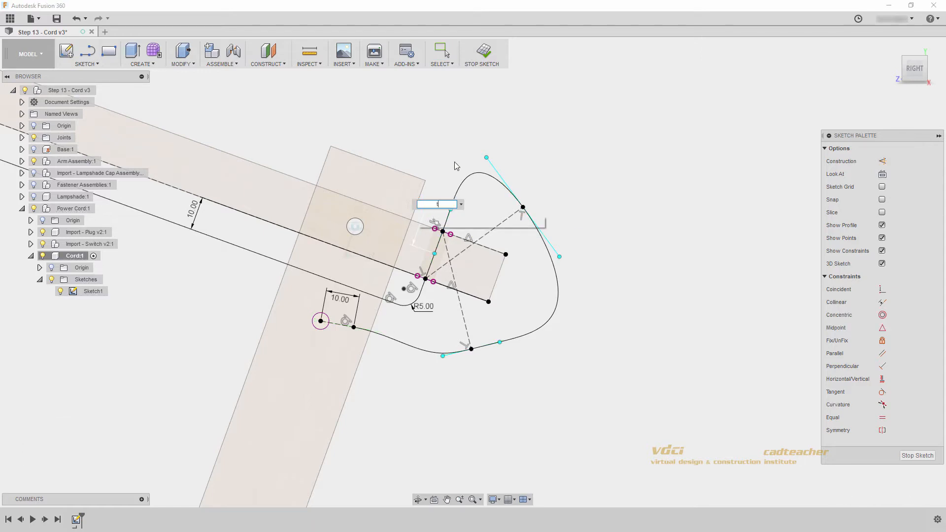
key(Return)
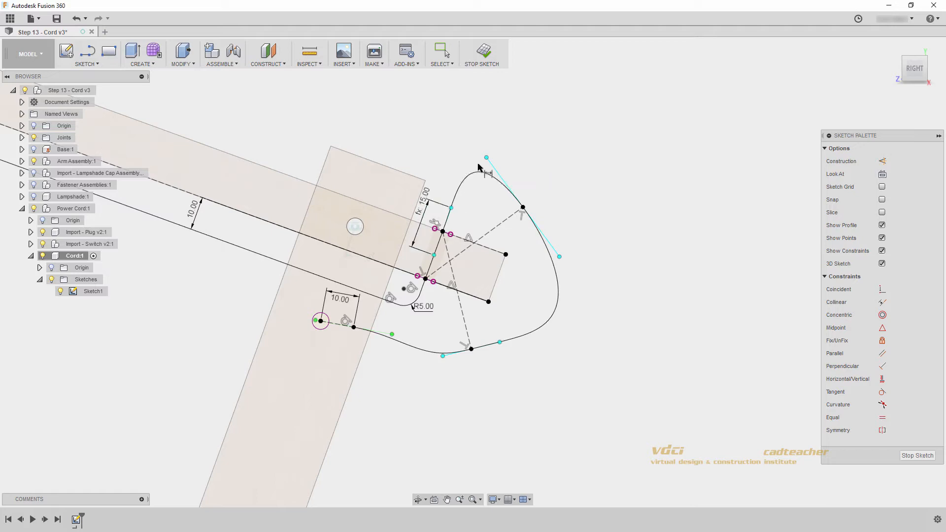
click(499, 174)
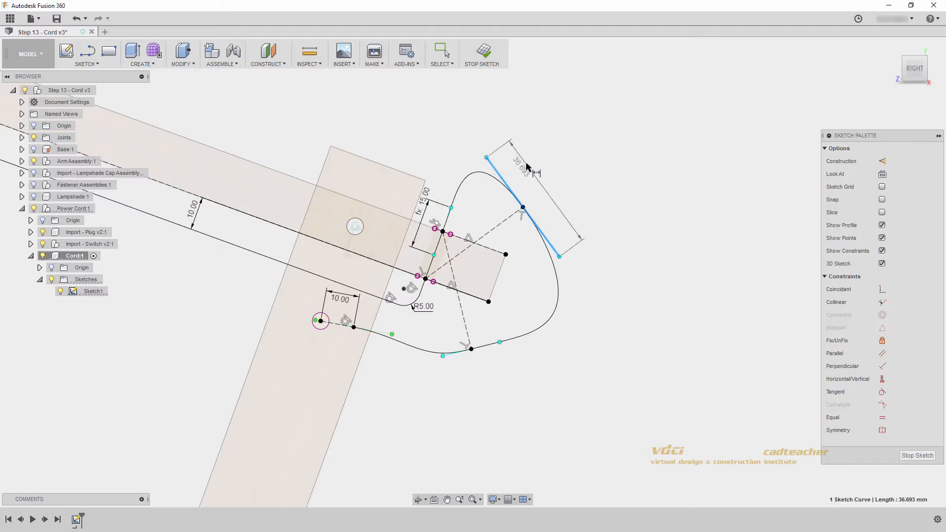
click(527, 170)
text(t)
key(Return)
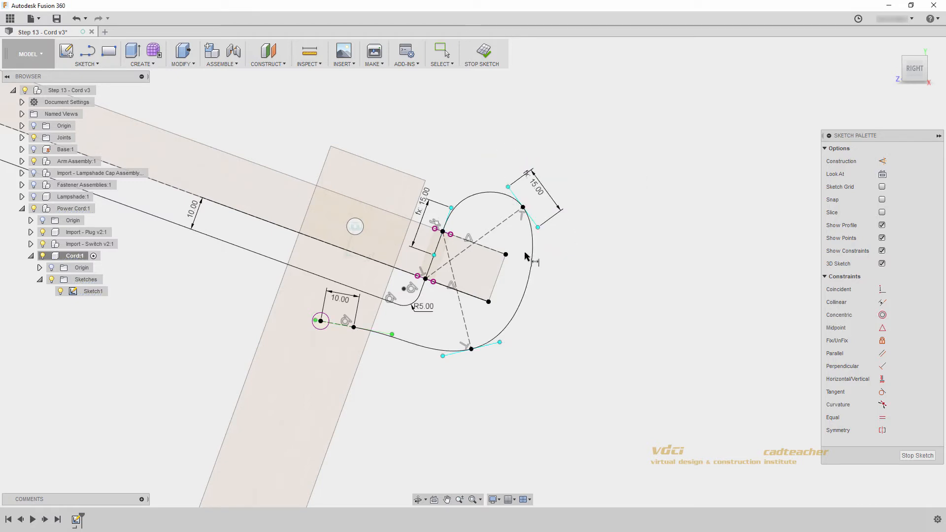
- Dimension the spline's end handle at the lower arm to 5 mm and the handle at the lower diagonal's end to t*1.5
click(377, 333)
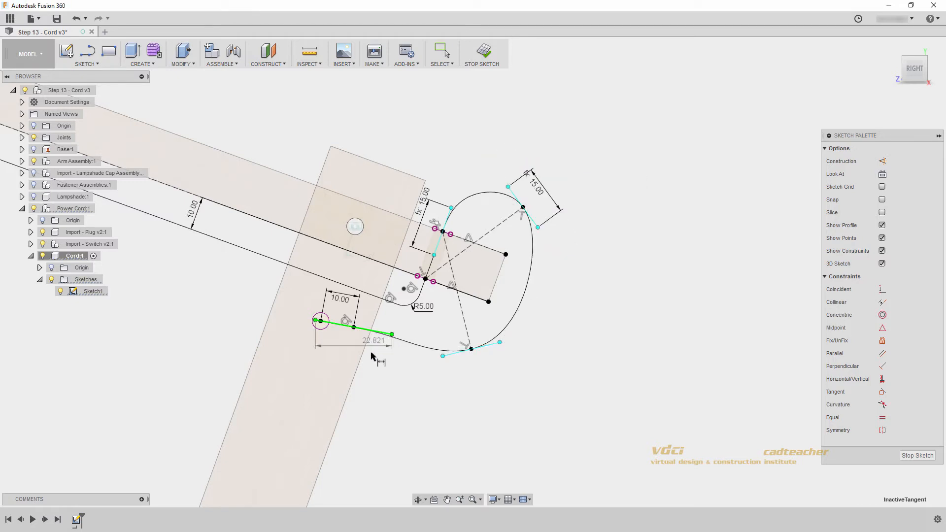
click(302, 389)
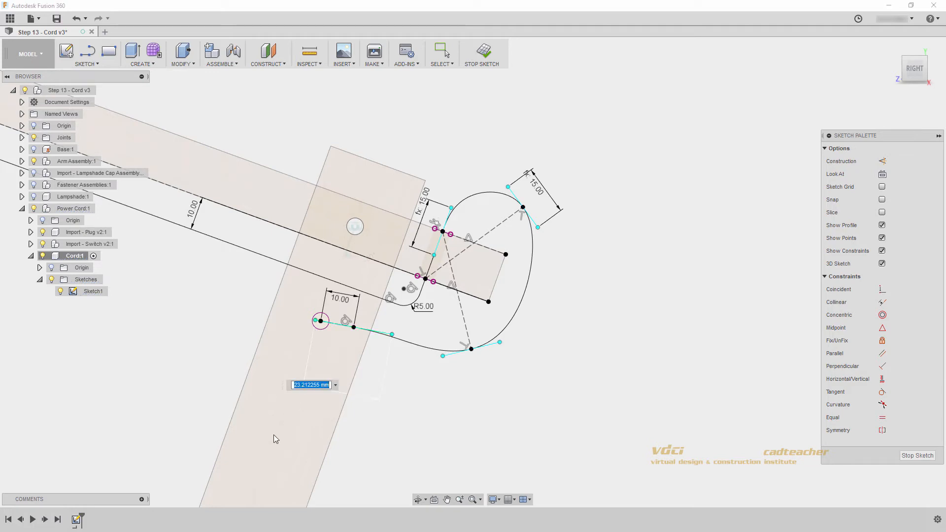
text(5)
key(Return)
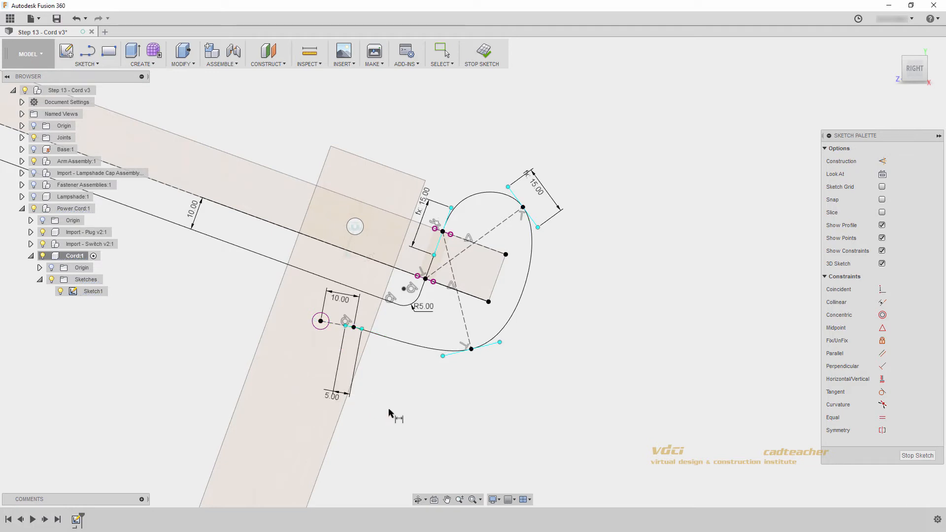
click(492, 348)
click(513, 386)
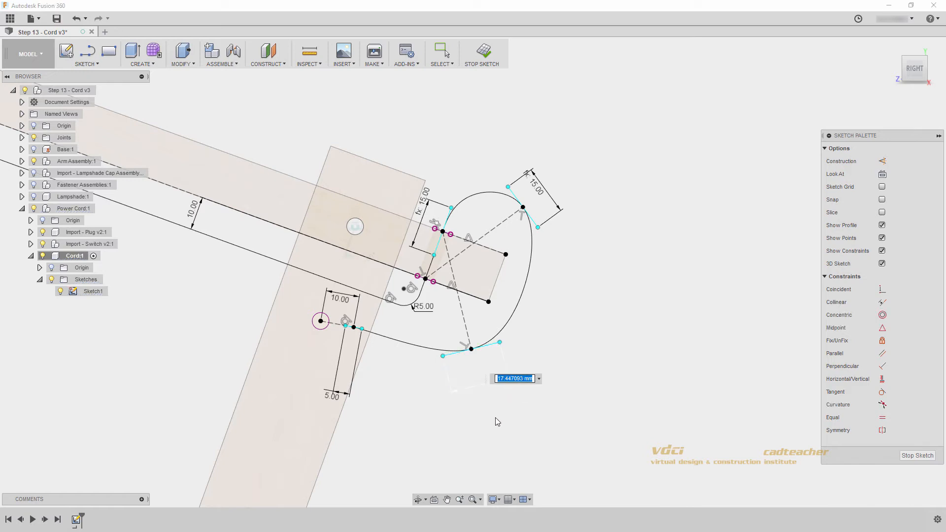
text(t*1.5)
key(Return)
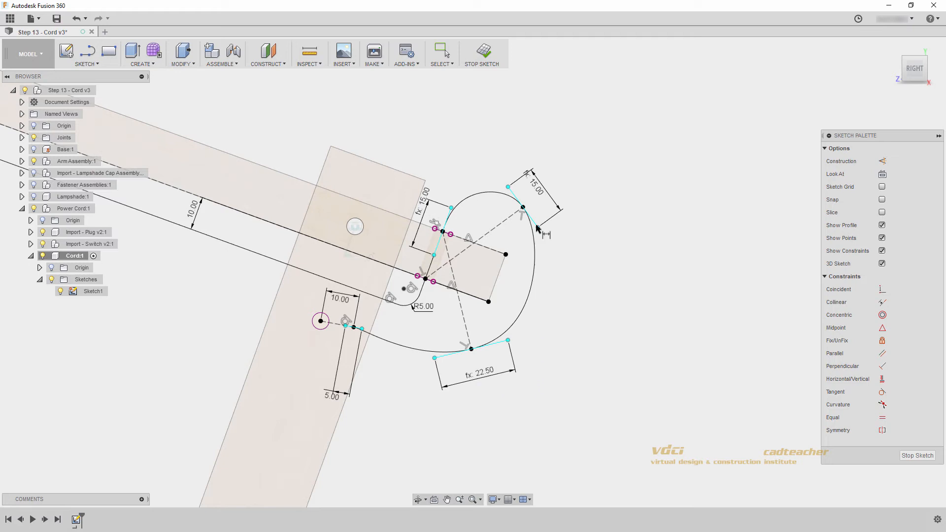
- Move the start handle's 15 mm dimension clear of the spline and the 5 mm dimension closer to its handle, then leave dimensioning
drag(419, 201, 388, 210)
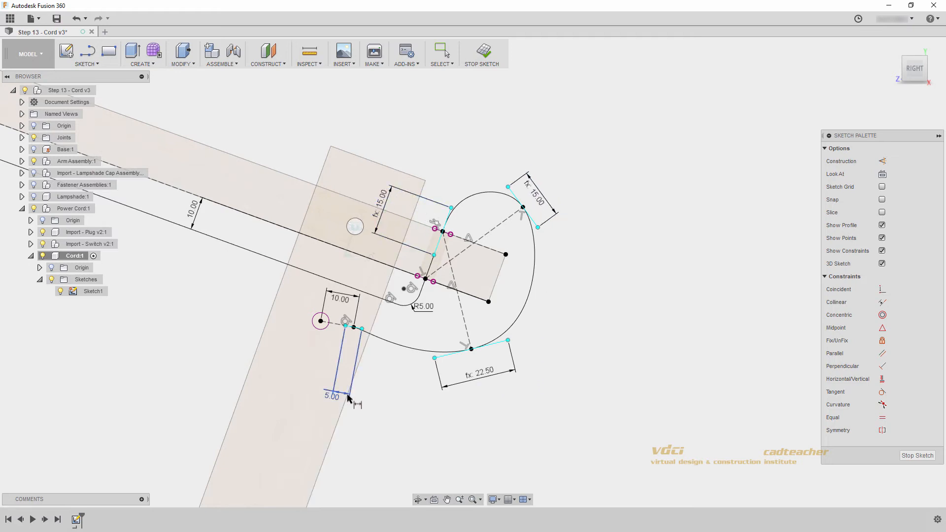
drag(334, 398, 348, 357)
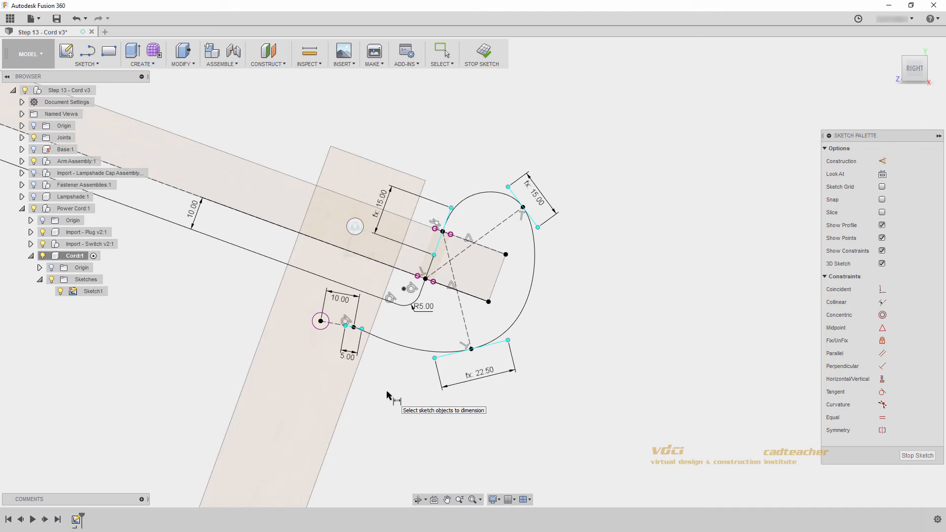
scroll(382, 389, down, 5)
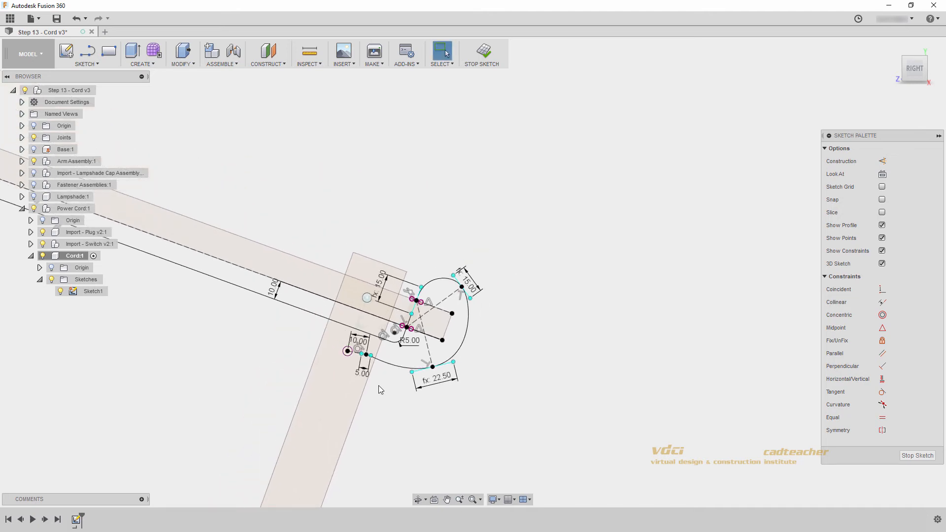
drag(270, 385, 507, 429)
key(Escape)
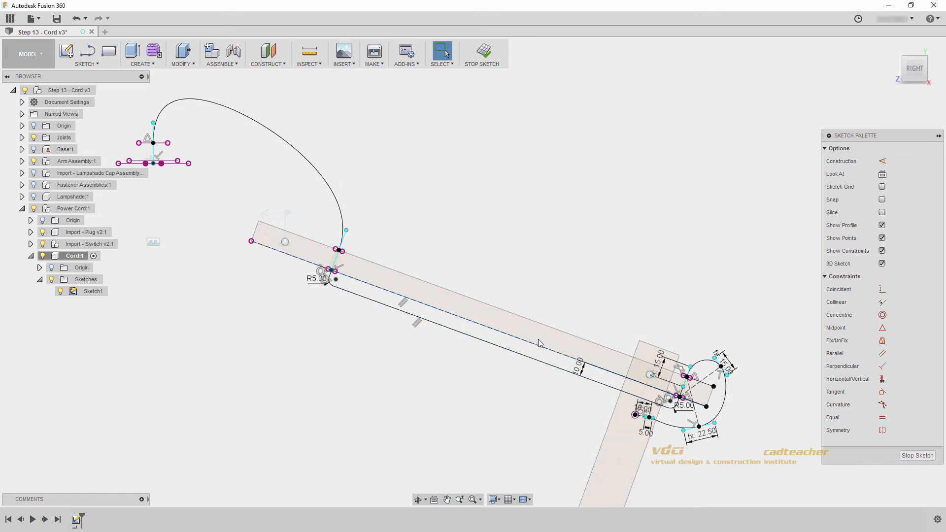
- Finish the cord sketch and activate the top-level component, Step 13 - Cord v3, in the home view
click(489, 52)
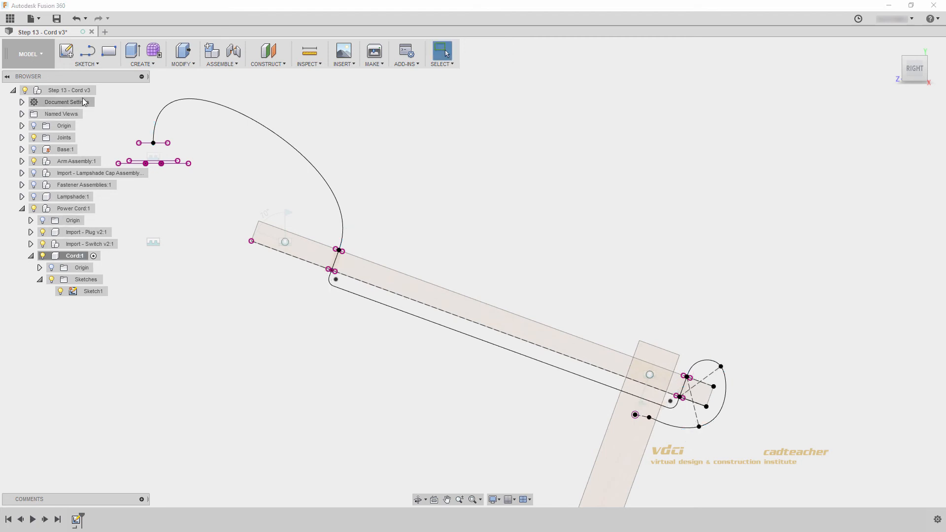
click(103, 90)
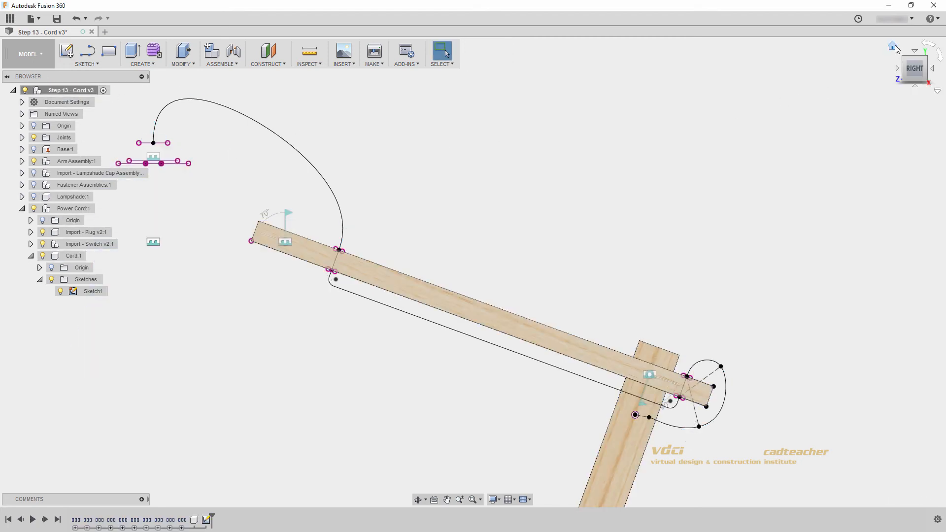
click(894, 46)
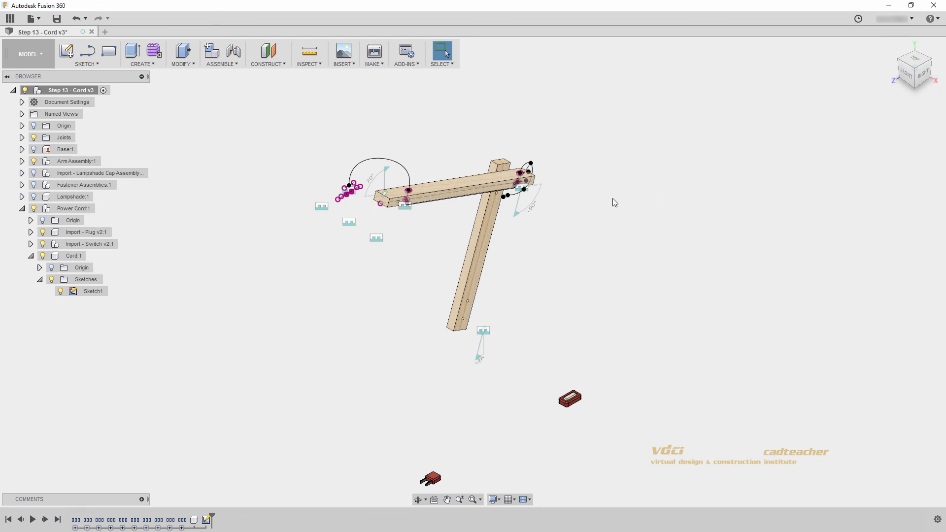
- Check the cord path around both arms, return to the home view and save the design as a new version
shift+middle_drag(495, 223, 531, 226)
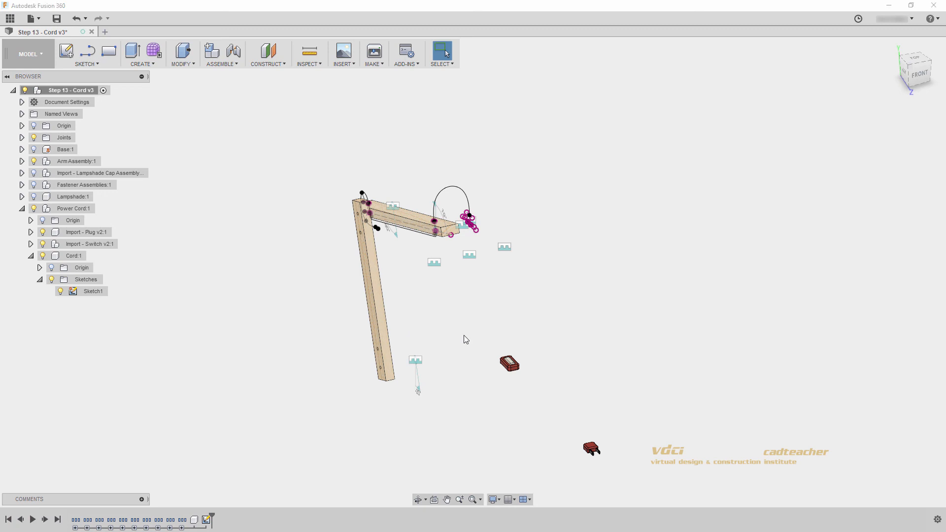
click(893, 46)
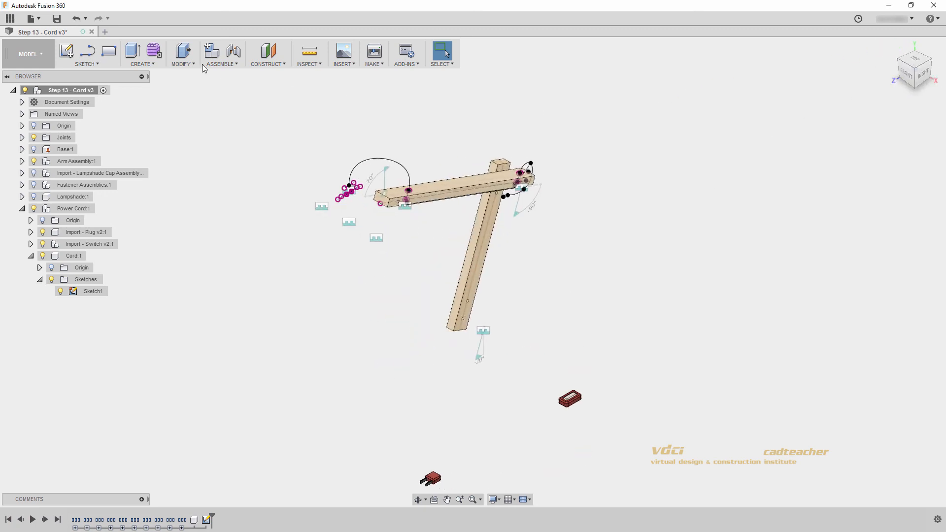
click(56, 18)
click(469, 266)
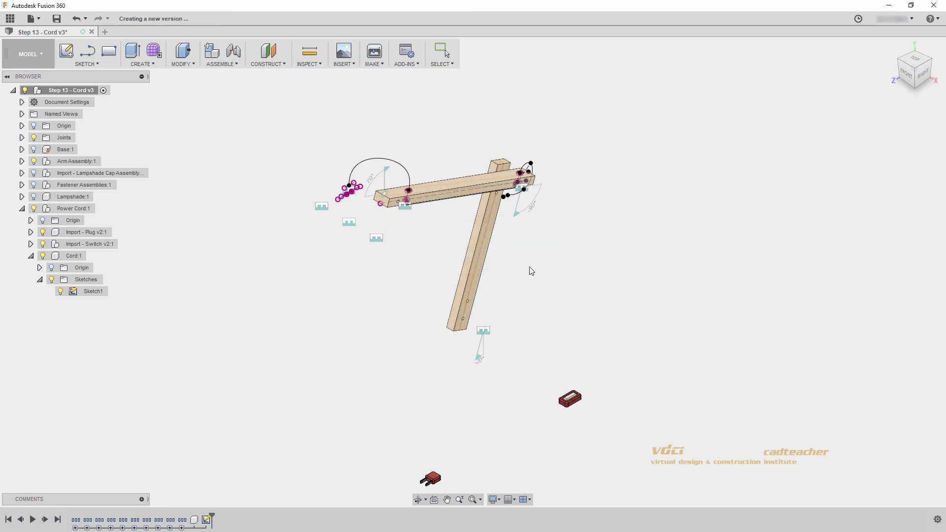